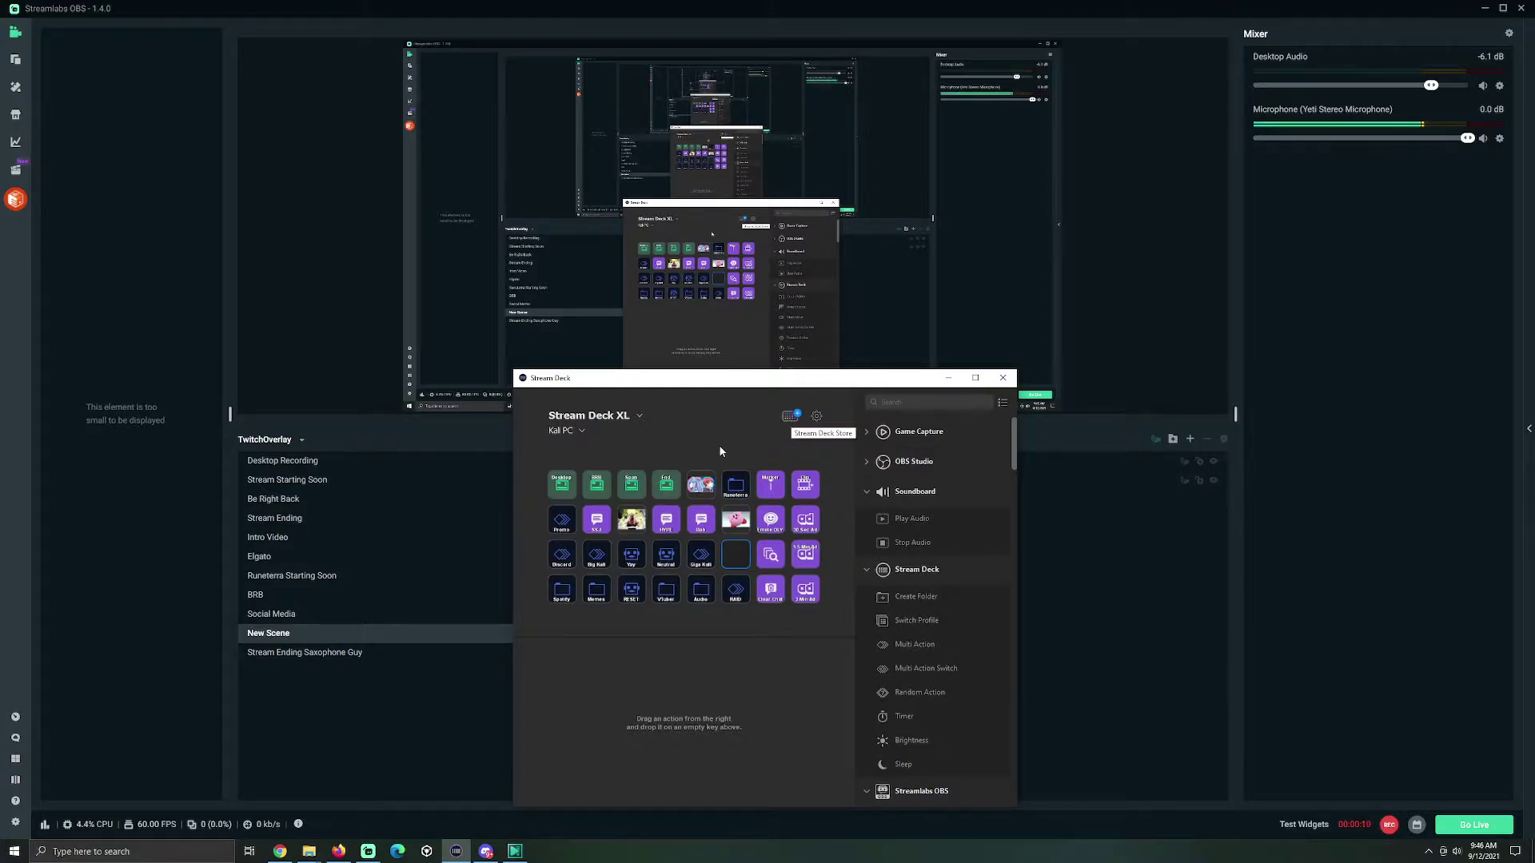
{"action": "left_click", "coordinate": [788, 440]}
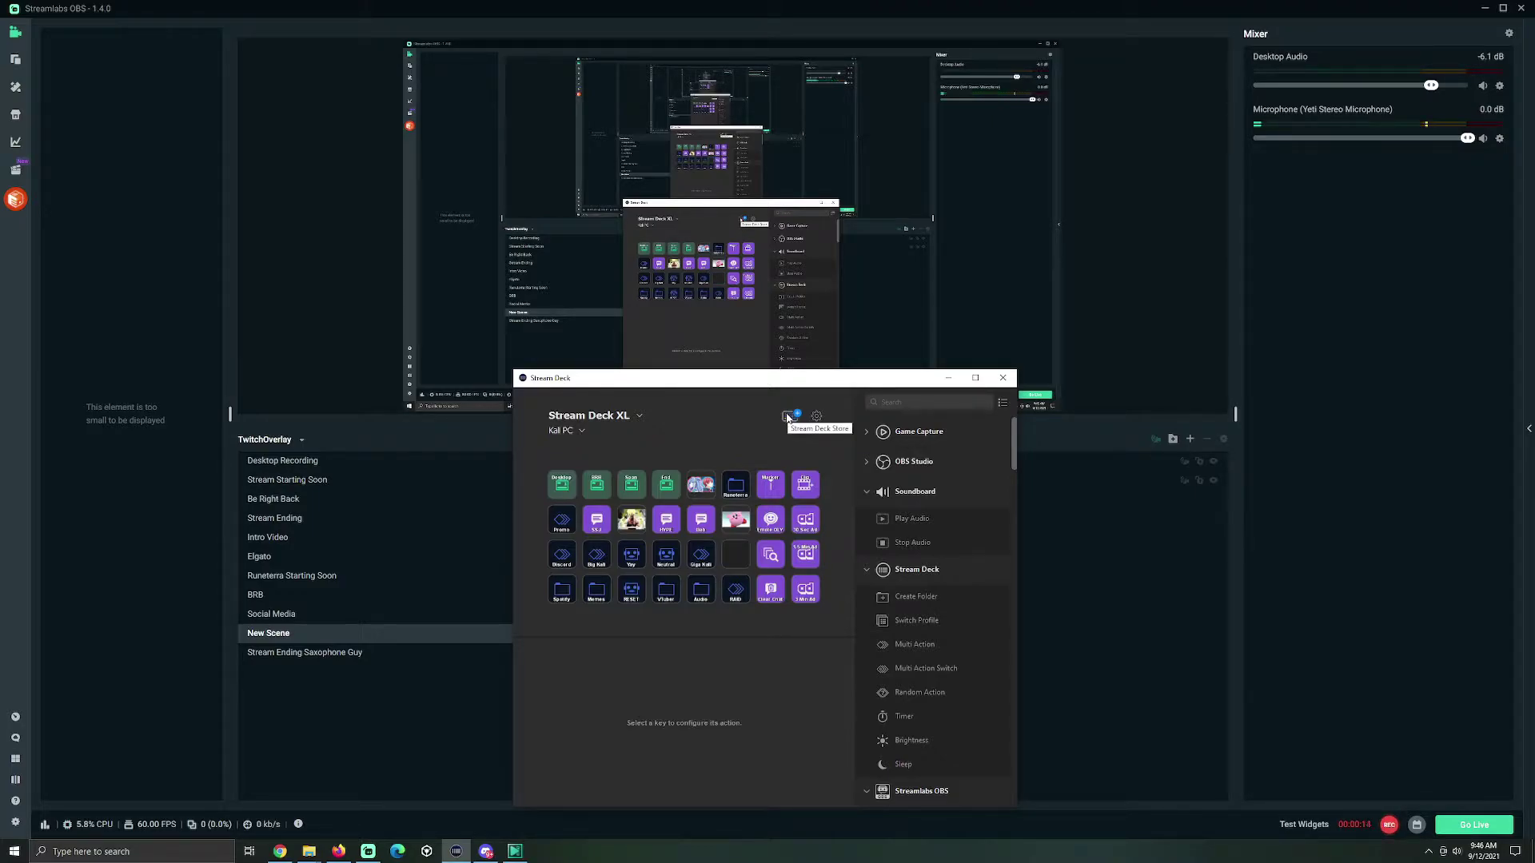
{"action": "left_click", "coordinate": [788, 416]}
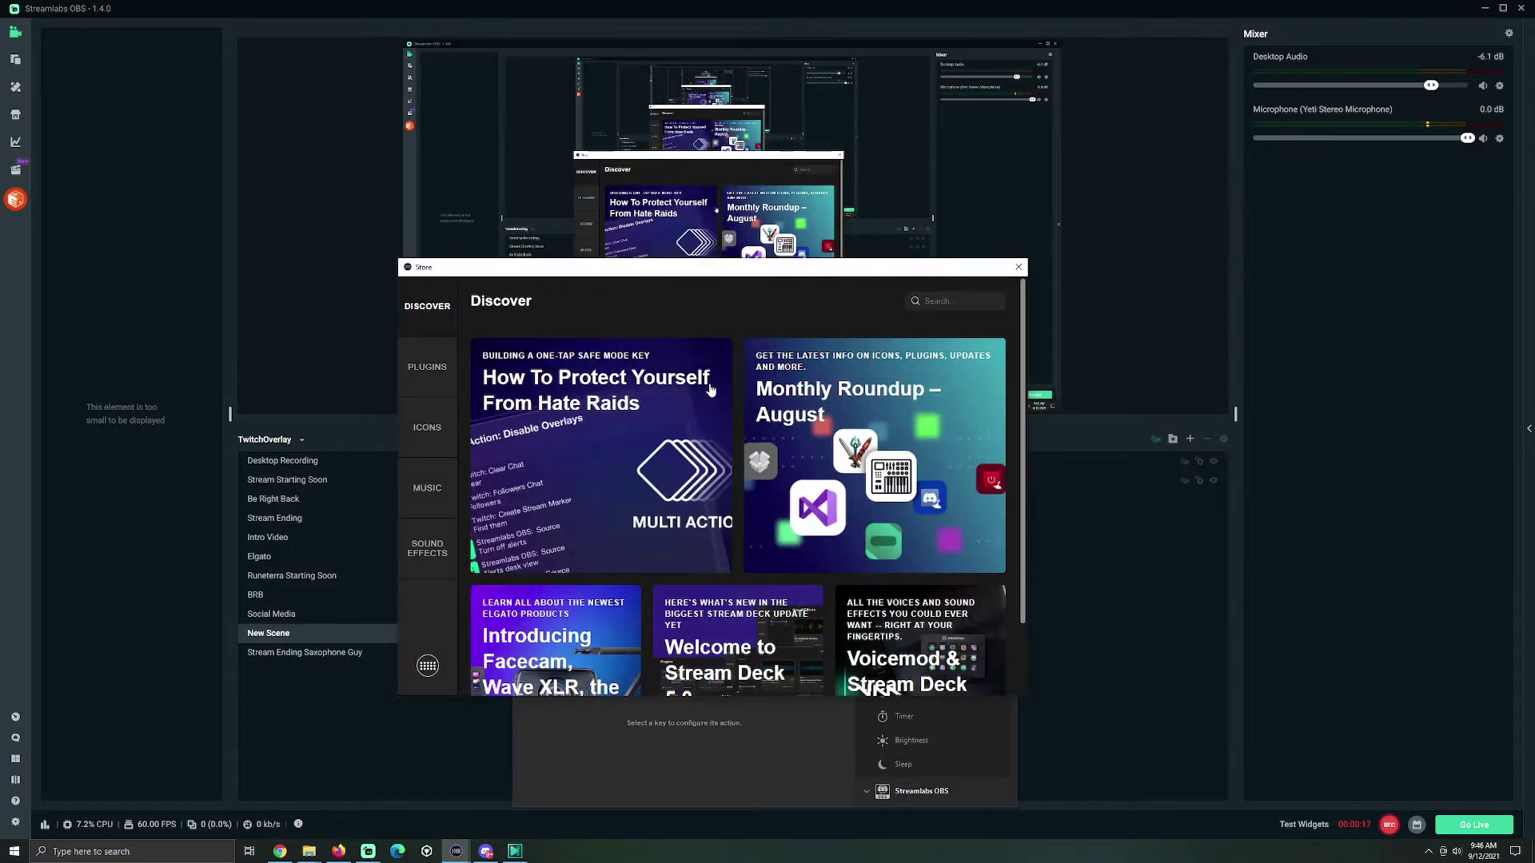
{"action": "left_click", "coordinate": [452, 366]}
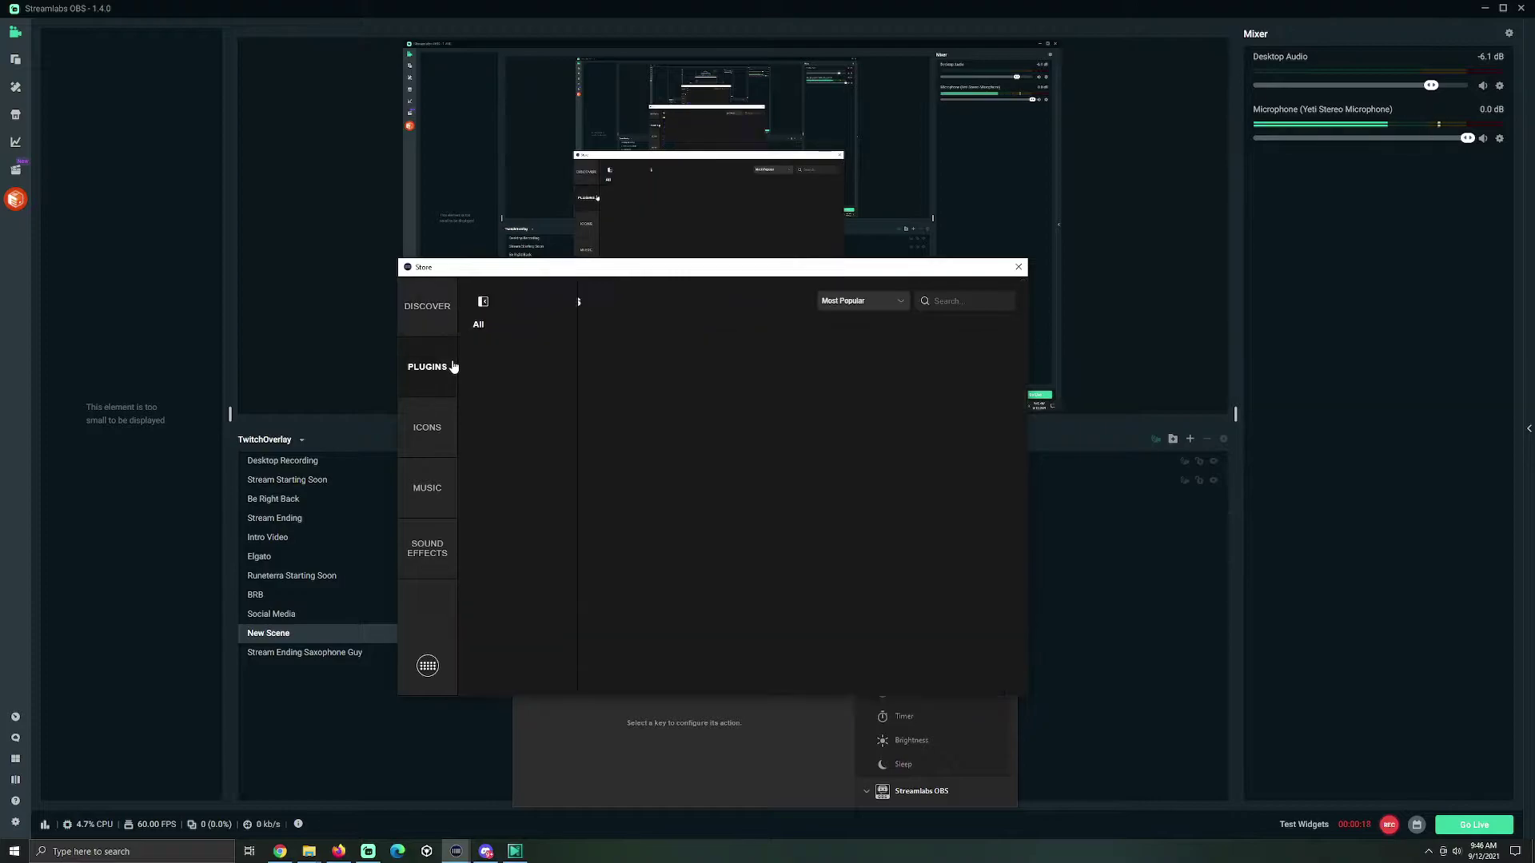
{"action": "left_click", "coordinate": [951, 301]}
{"action": "type", "text": "timer"}
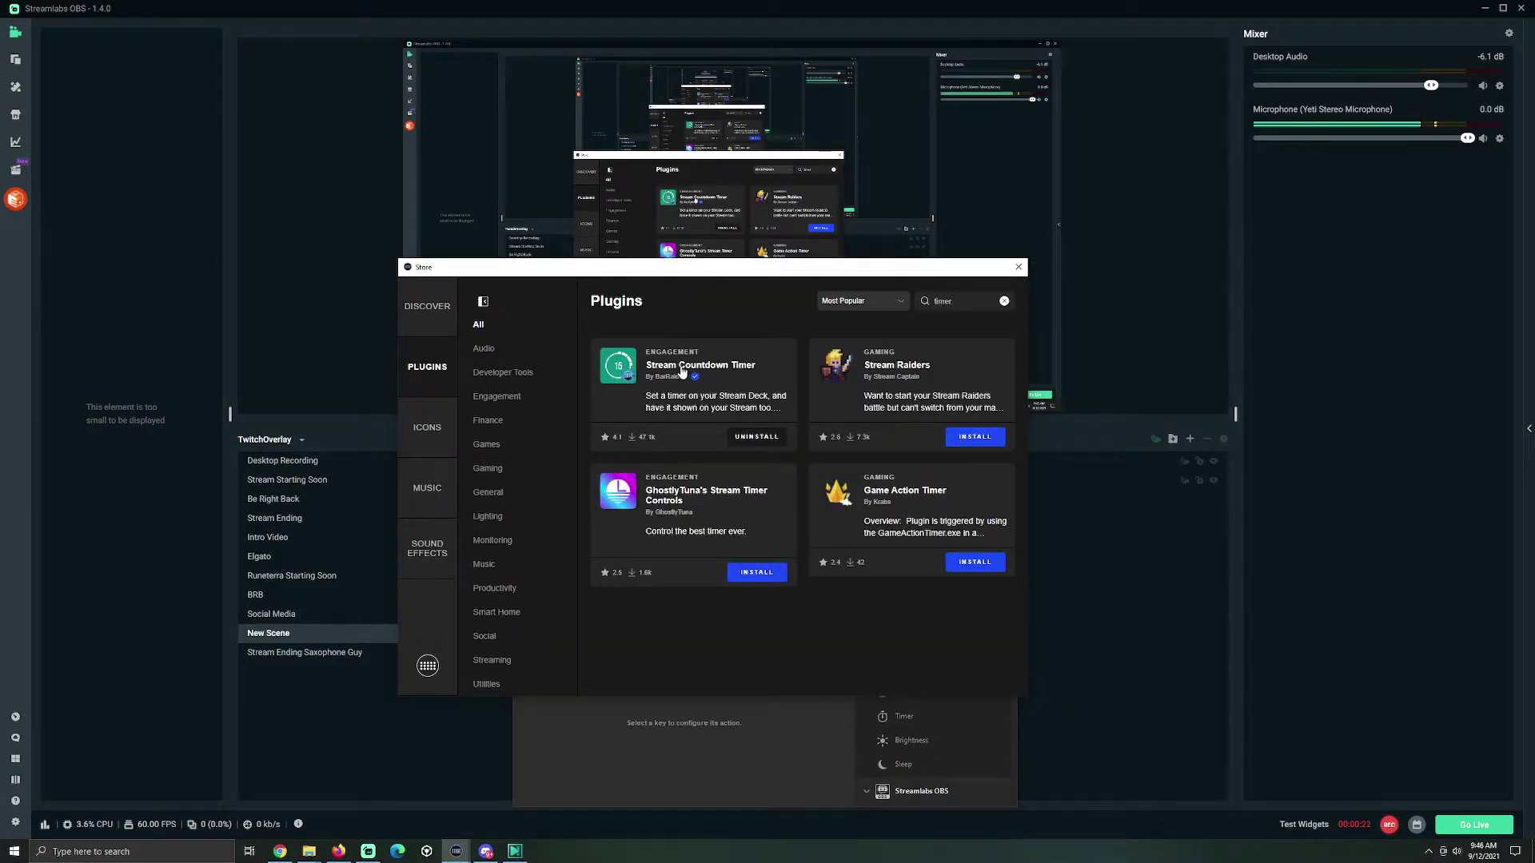
{"action": "left_click", "coordinate": [682, 368]}
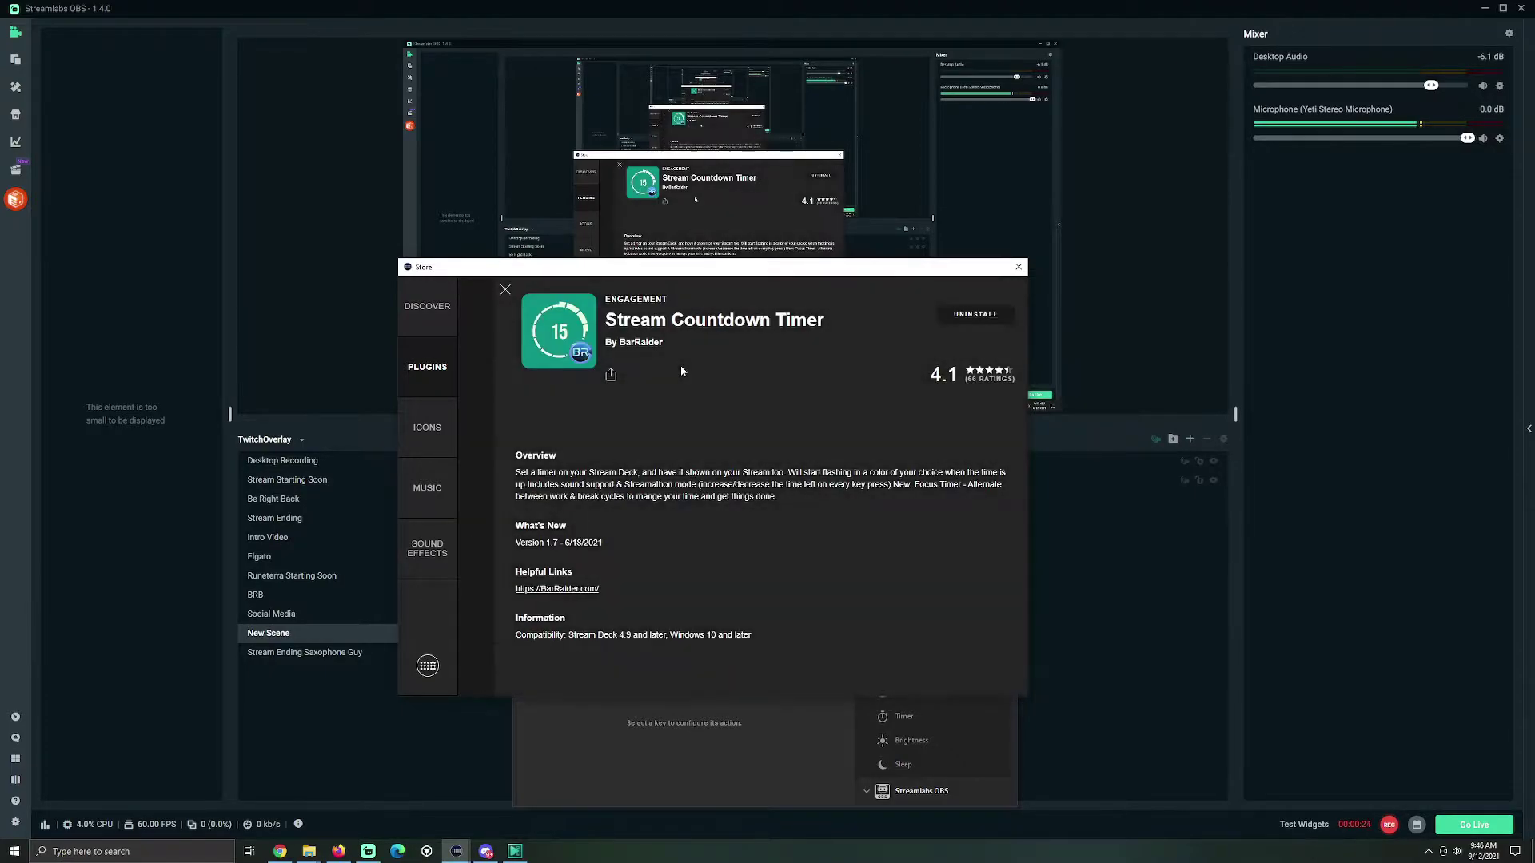
{"action": "left_click", "coordinate": [1018, 267]}
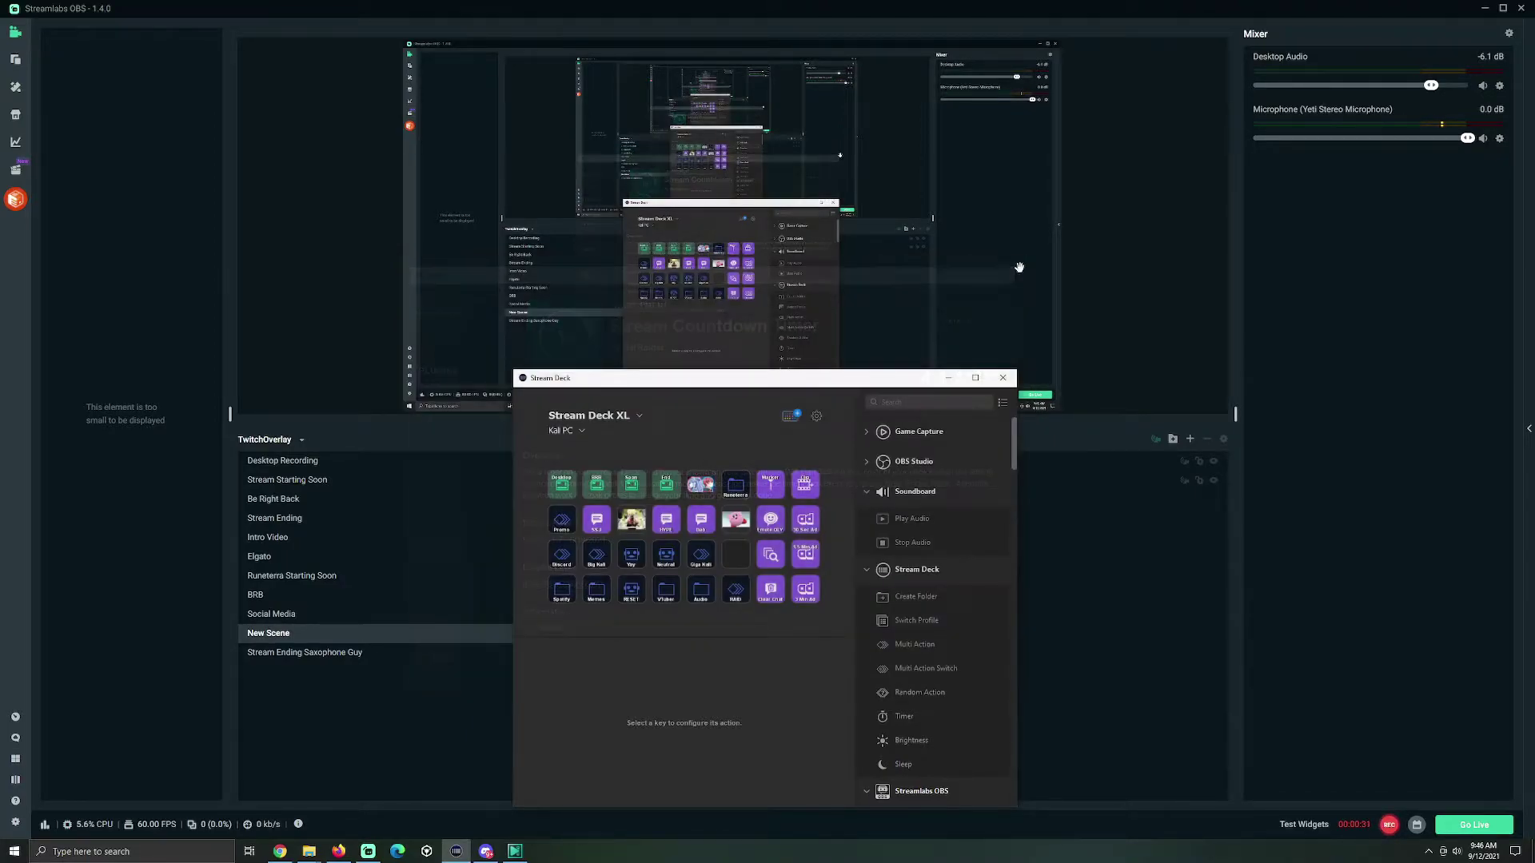
Place a Stream Countdown Timer action, found by searching 'timer', on an empty third-row key.
{"action": "left_click", "coordinate": [726, 558]}
{"action": "left_click", "coordinate": [921, 406]}
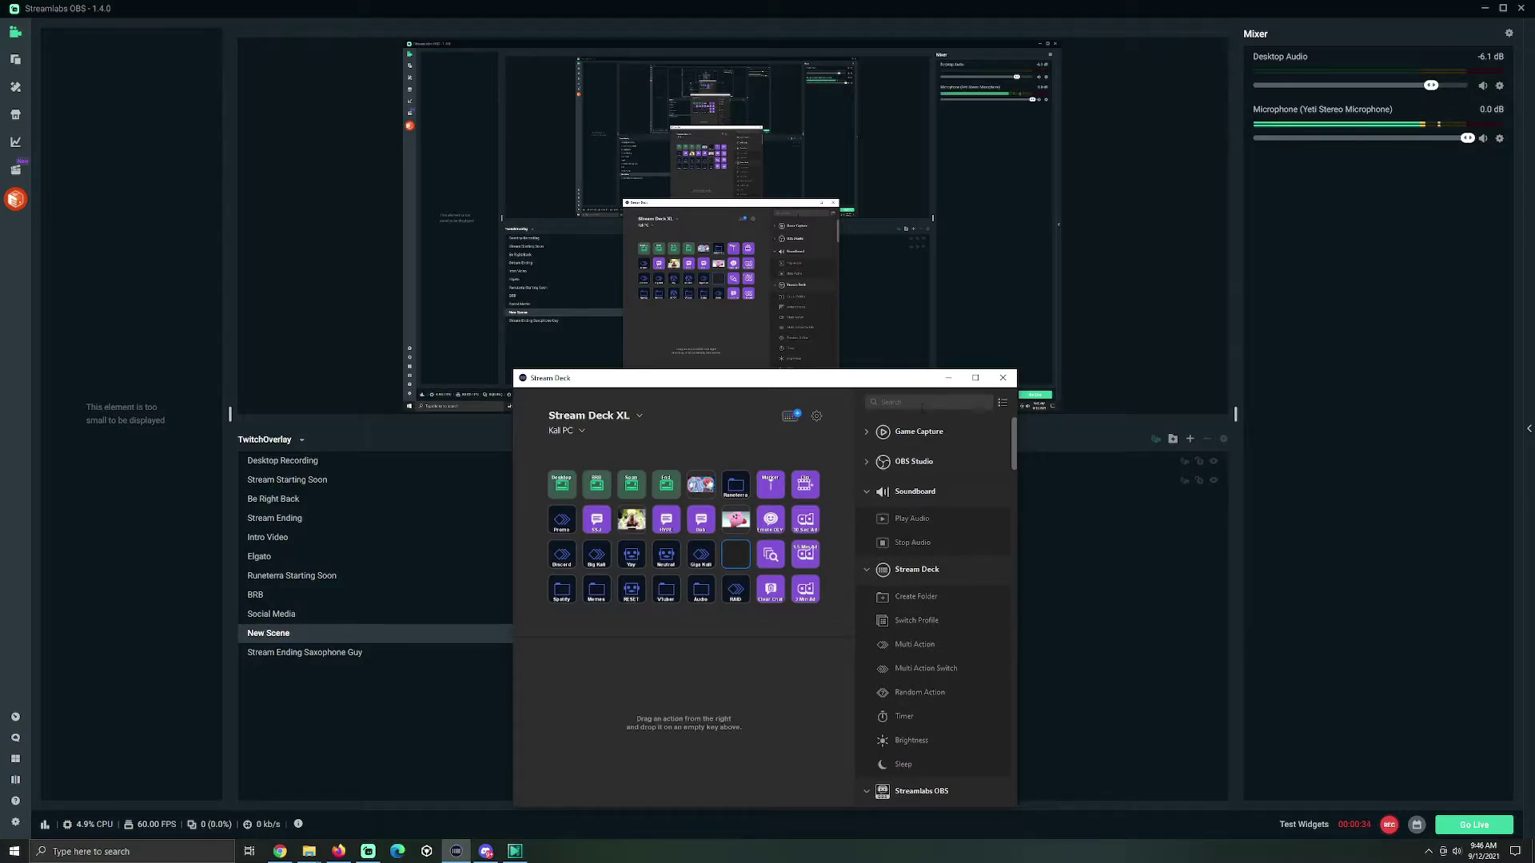
{"action": "type", "text": "timer"}
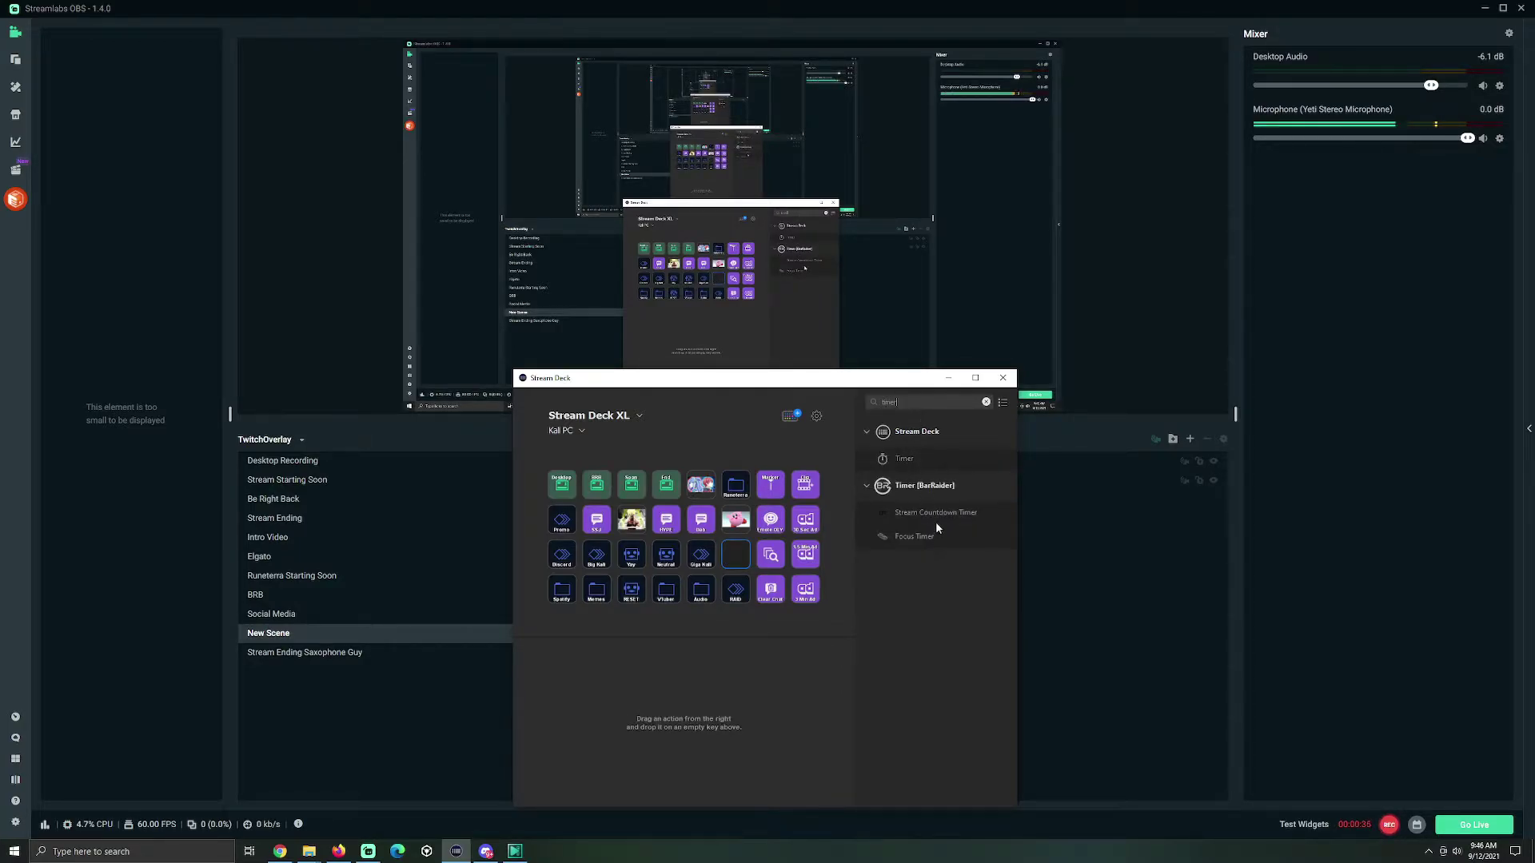
{"action": "left_click_drag", "start_coordinate": [935, 516], "coordinate": [735, 554]}
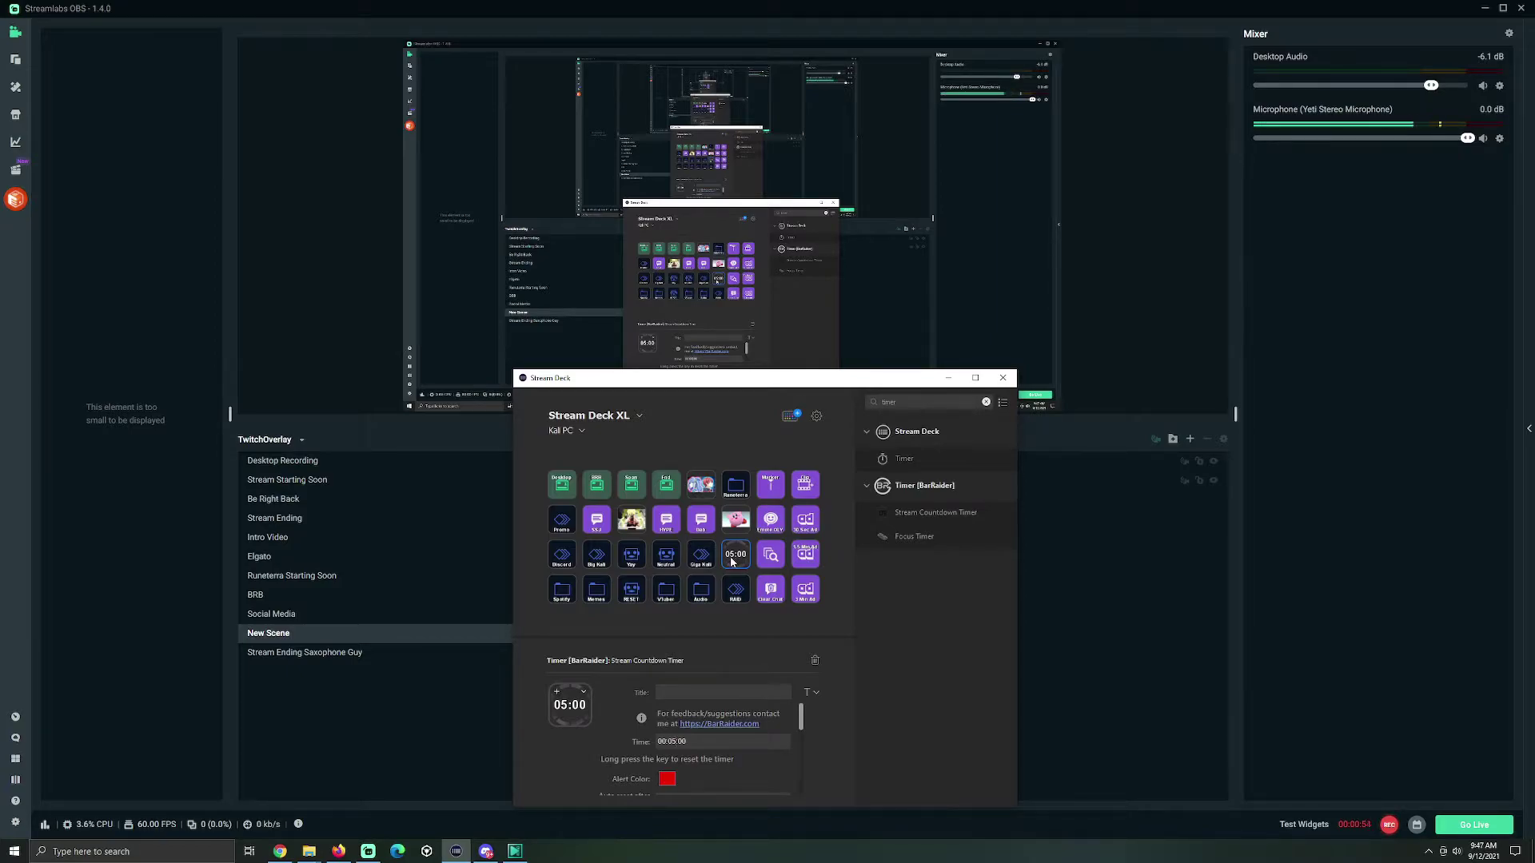
{"action": "left_click_drag", "start_coordinate": [800, 718], "coordinate": [799, 750]}
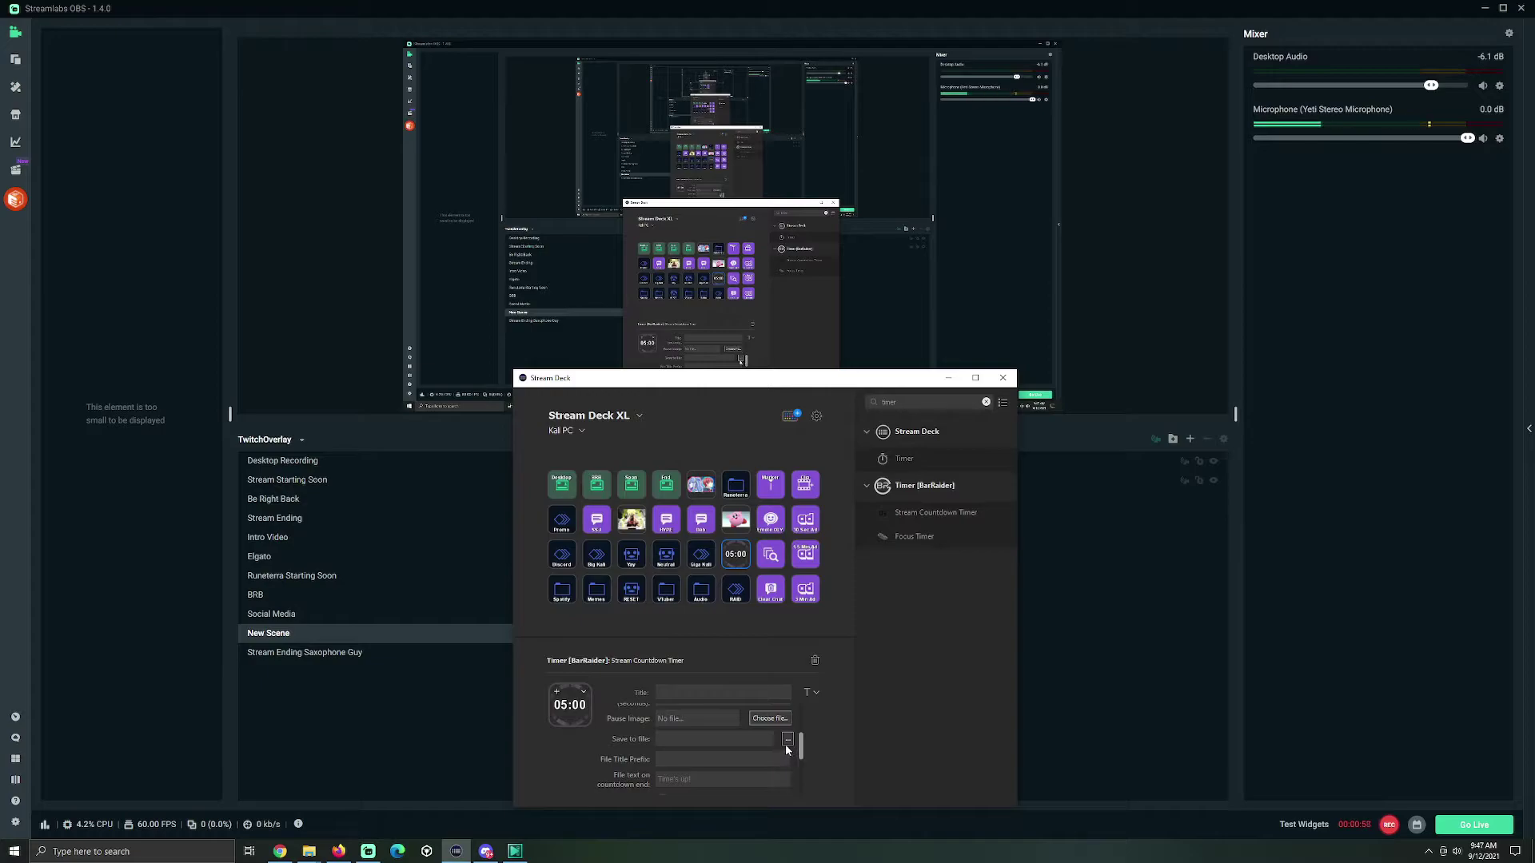
Set the timer's Save to file to D:\Kali\Stream Timer.txt, replacing the existing file.
{"action": "left_click", "coordinate": [787, 739]}
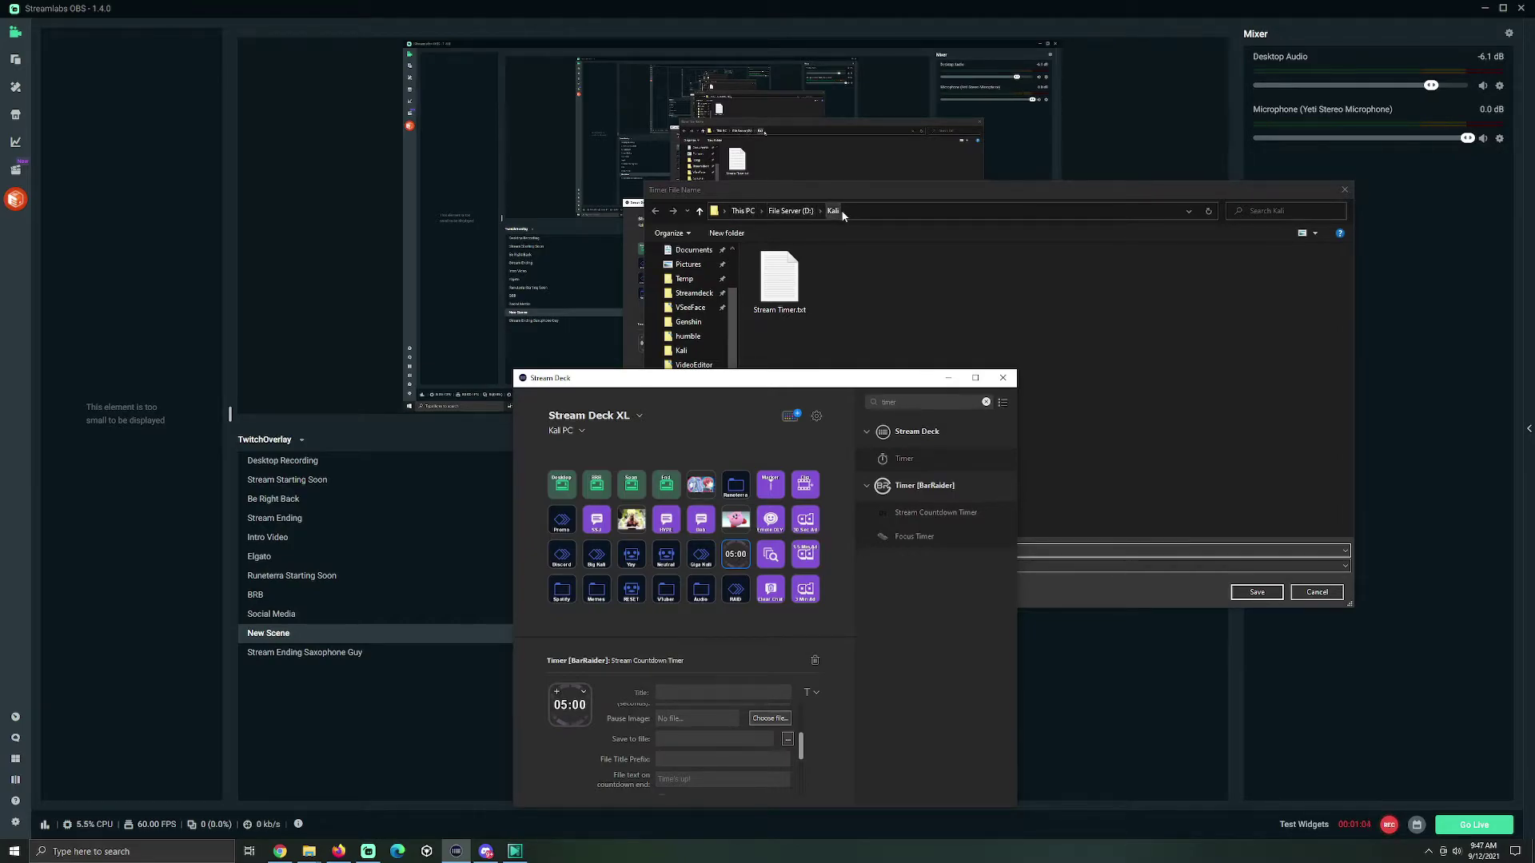
{"action": "left_click", "coordinate": [780, 280]}
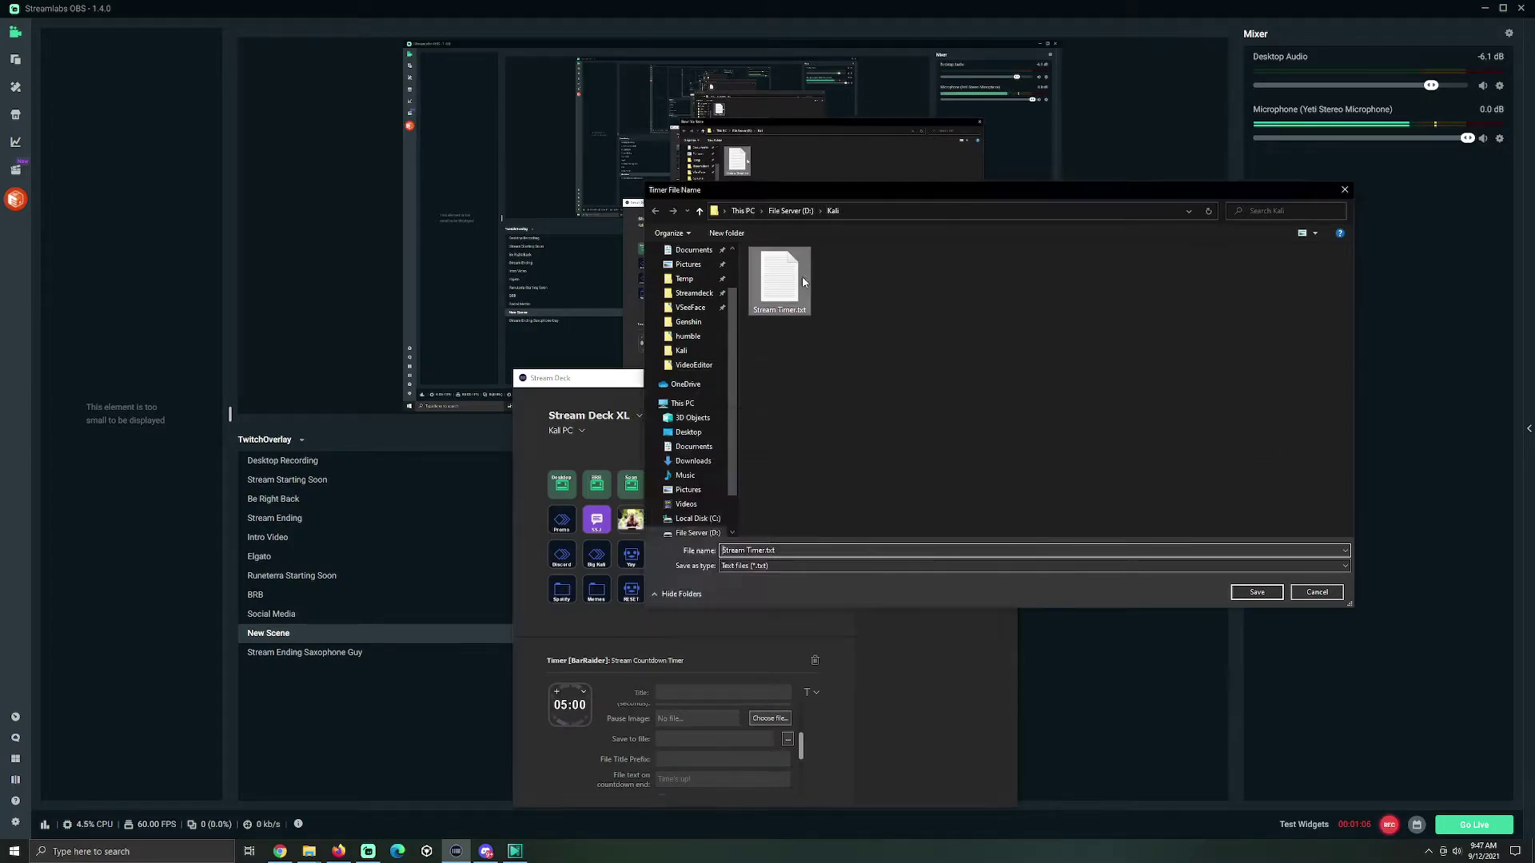
{"action": "left_click", "coordinate": [1256, 592]}
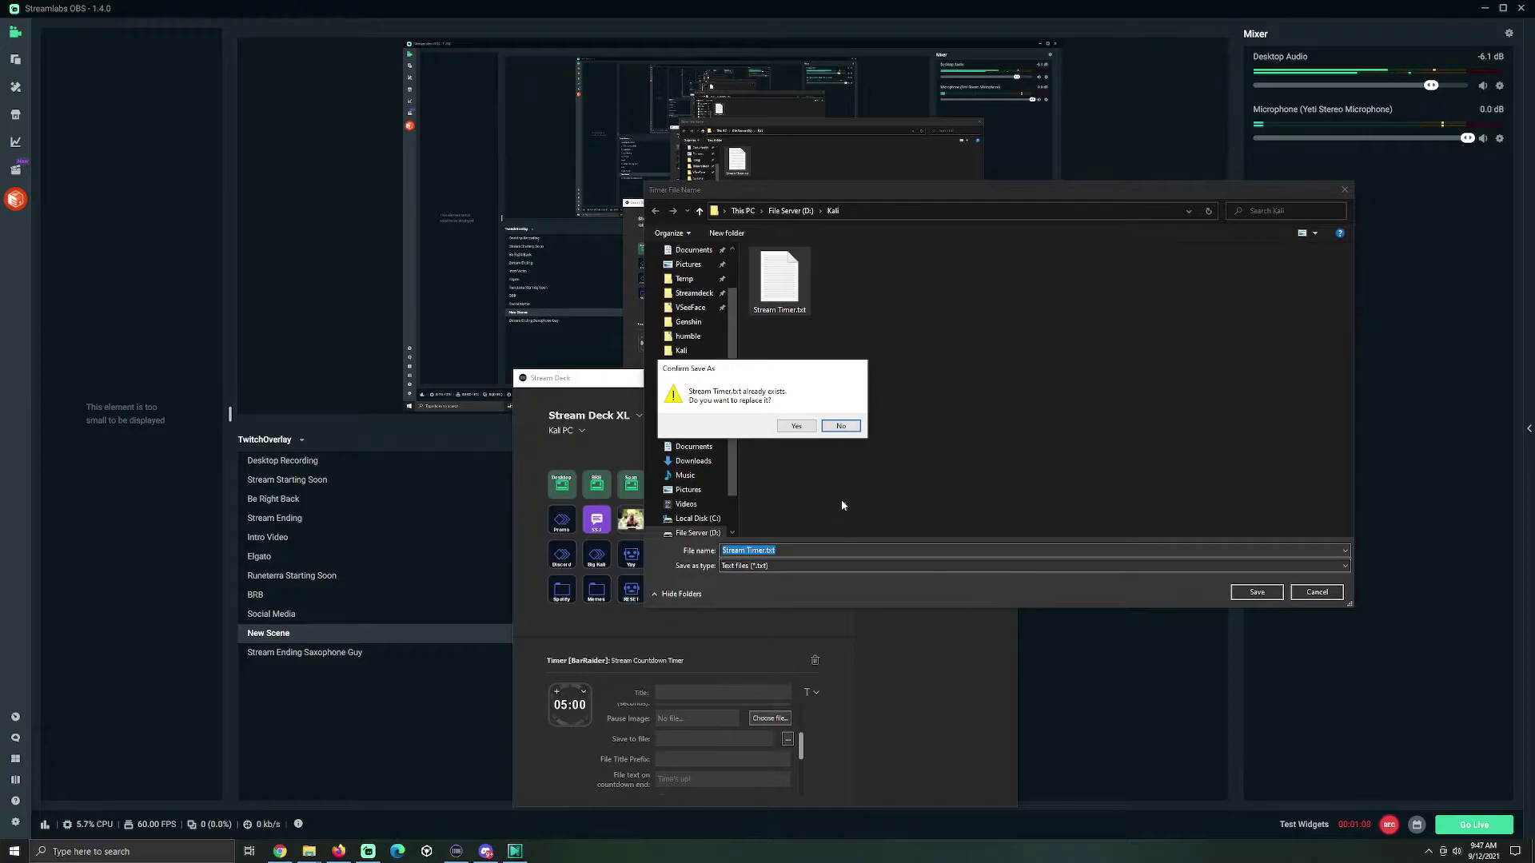
{"action": "left_click", "coordinate": [797, 426]}
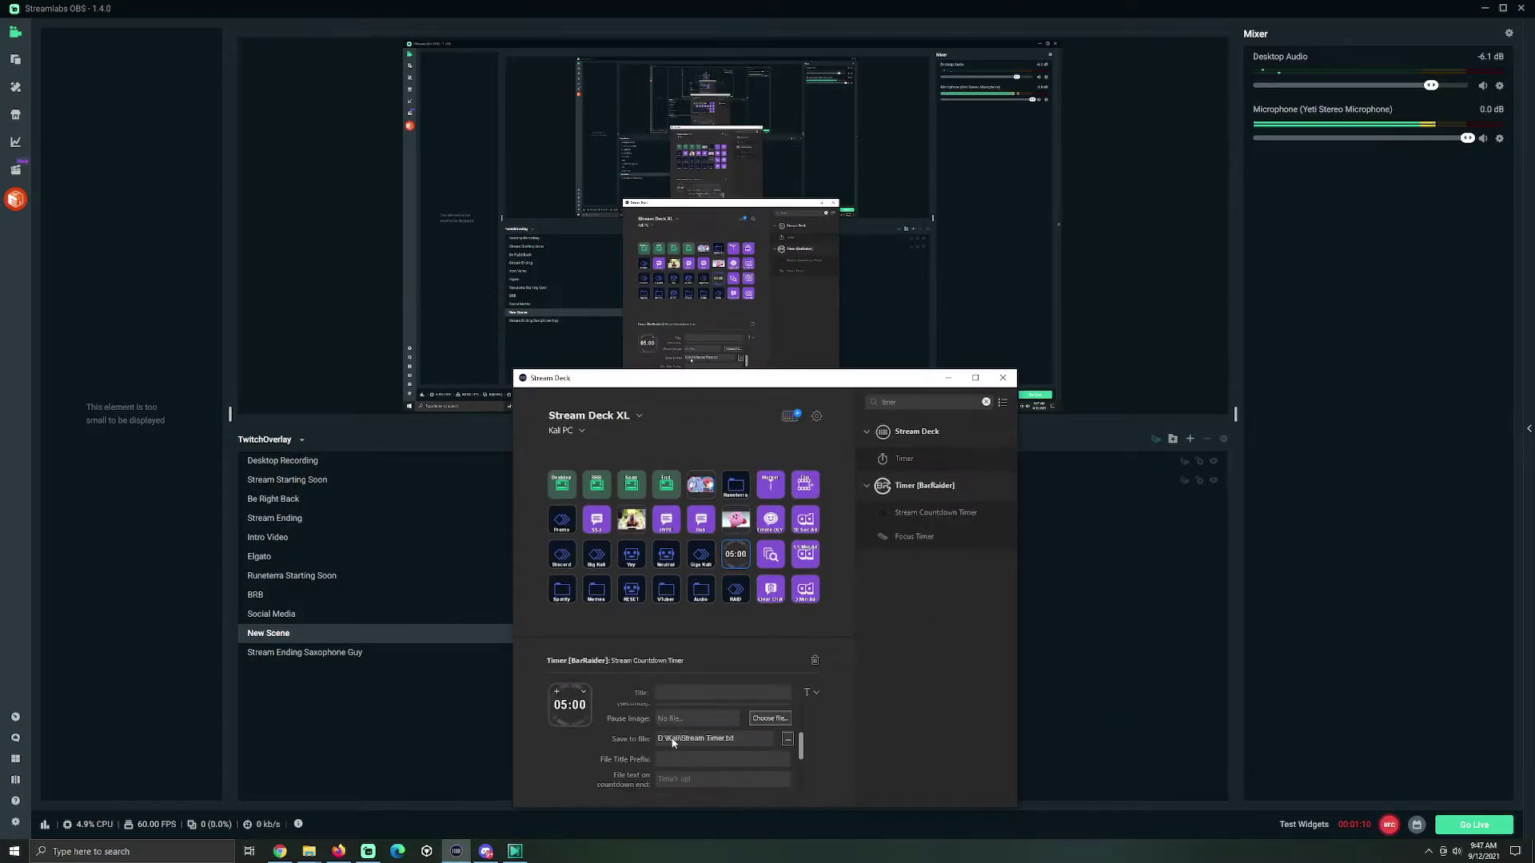
Look over the remaining timer settings unchanged, then bring Streamlabs OBS to the front.
{"action": "scroll", "coordinate": [686, 772], "scroll_direction": "down", "scroll_amount": 1}
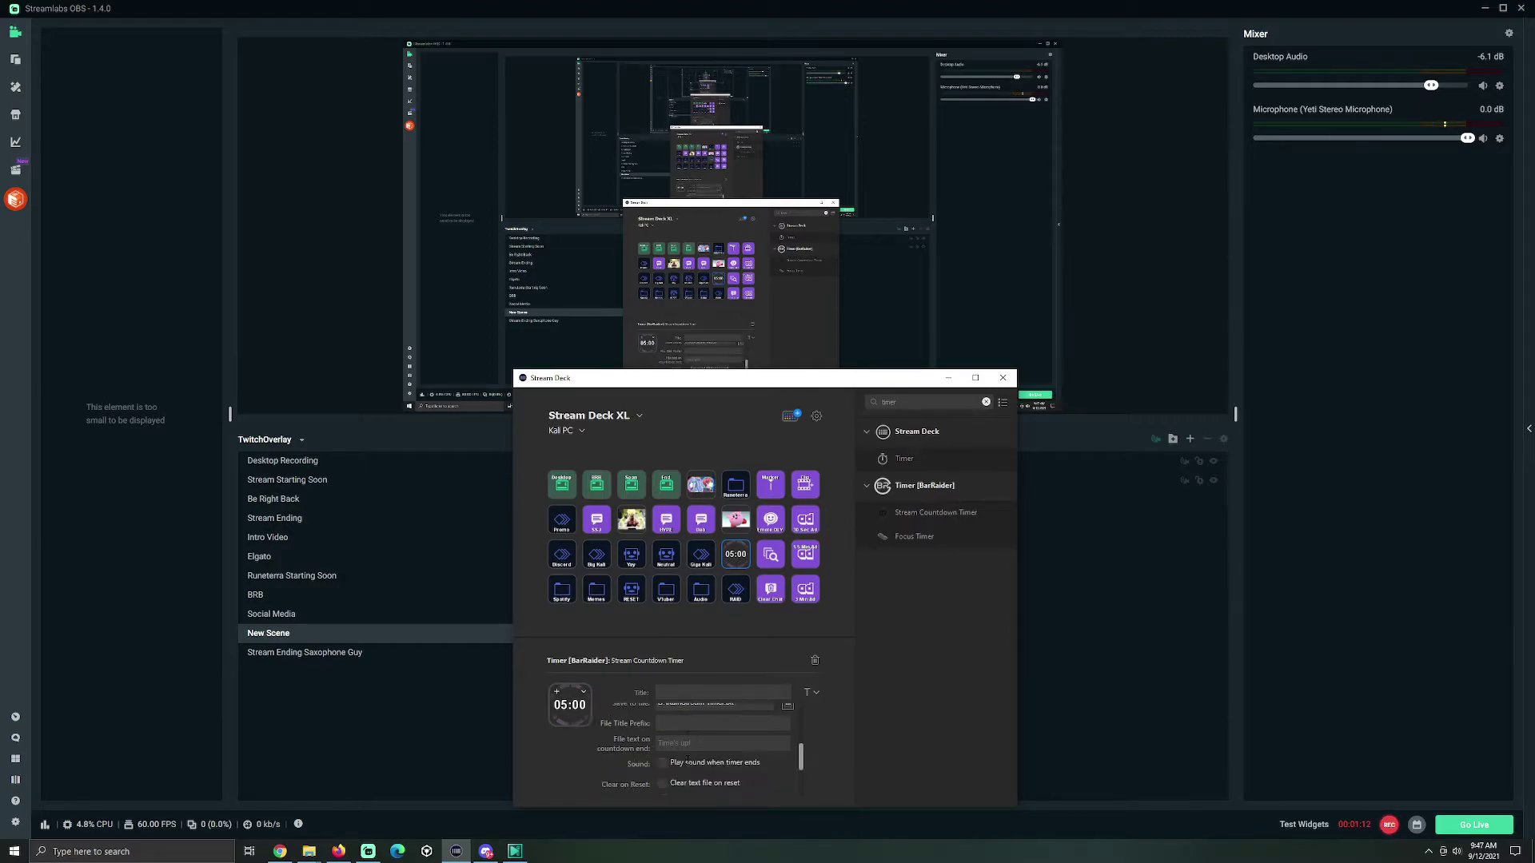
{"action": "scroll", "coordinate": [722, 748], "scroll_direction": "down", "scroll_amount": 1}
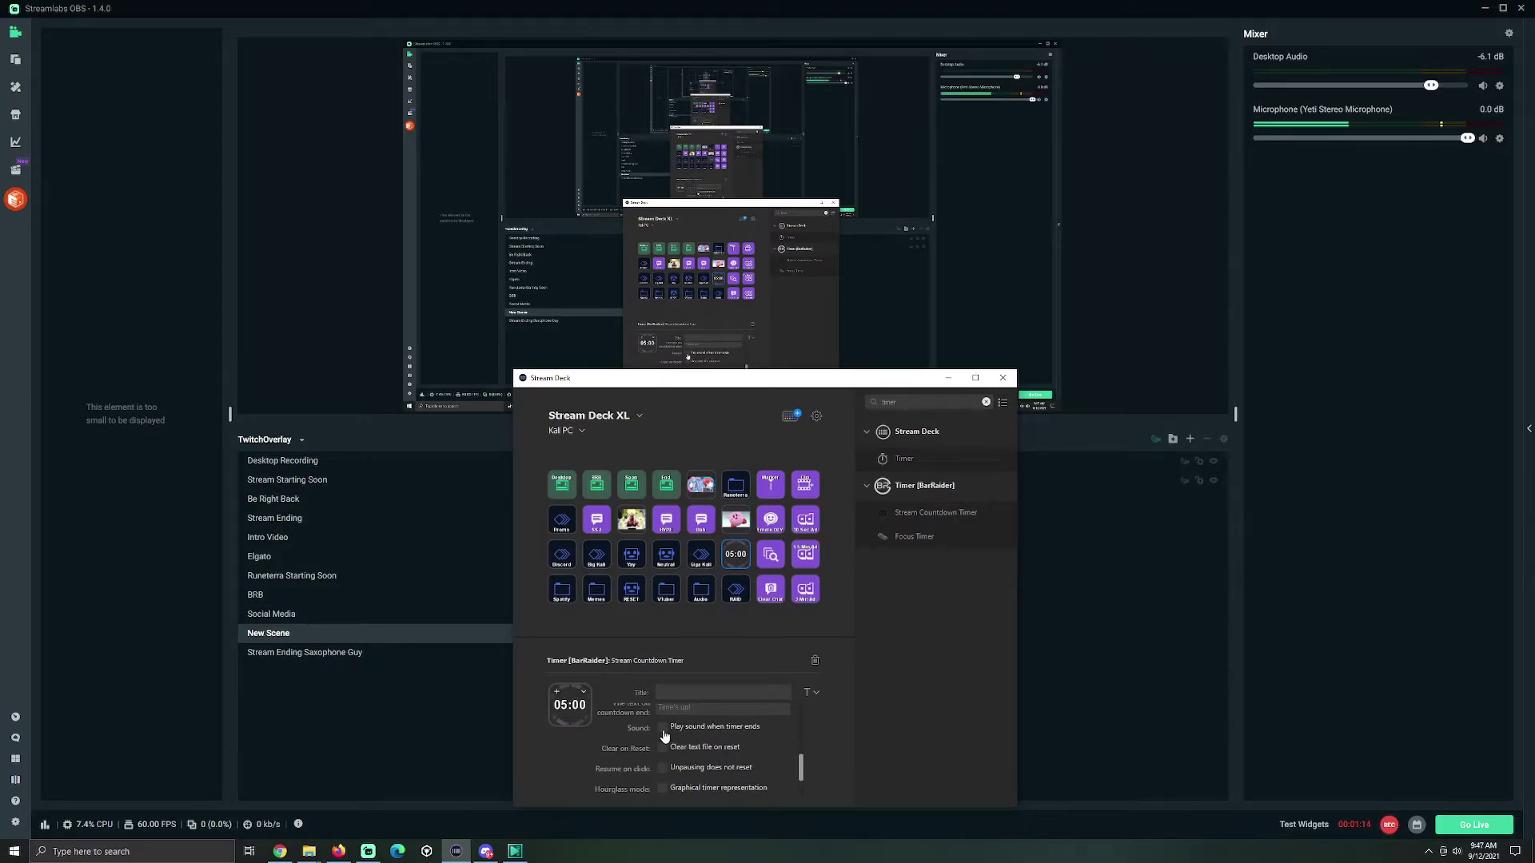
{"action": "scroll", "coordinate": [675, 742], "scroll_direction": "down", "scroll_amount": 1}
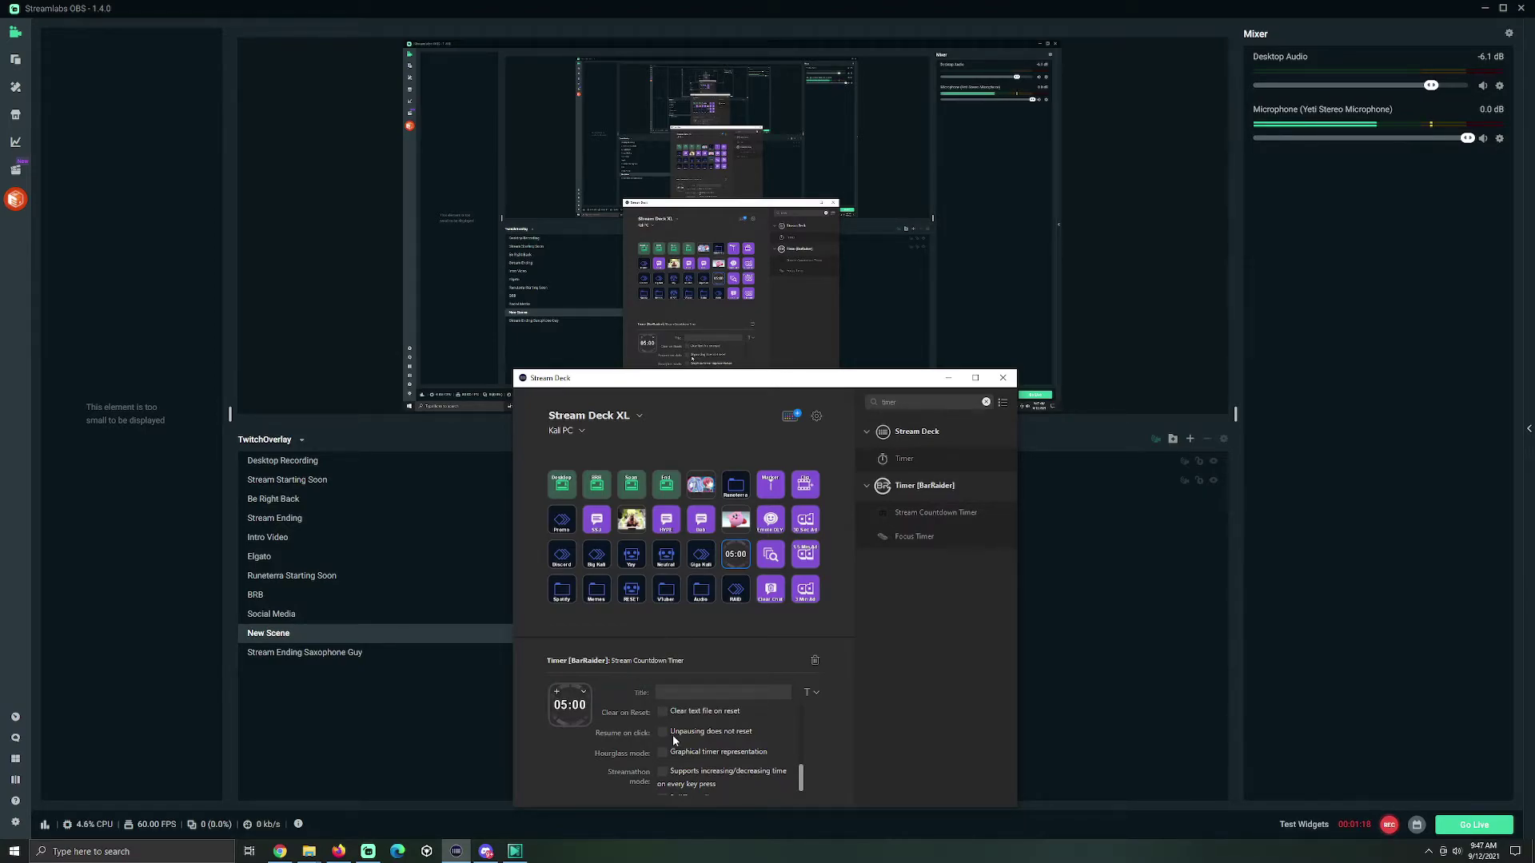
{"action": "scroll", "coordinate": [673, 735], "scroll_direction": "down", "scroll_amount": 1}
{"action": "scroll", "coordinate": [772, 756], "scroll_direction": "up", "scroll_amount": 5}
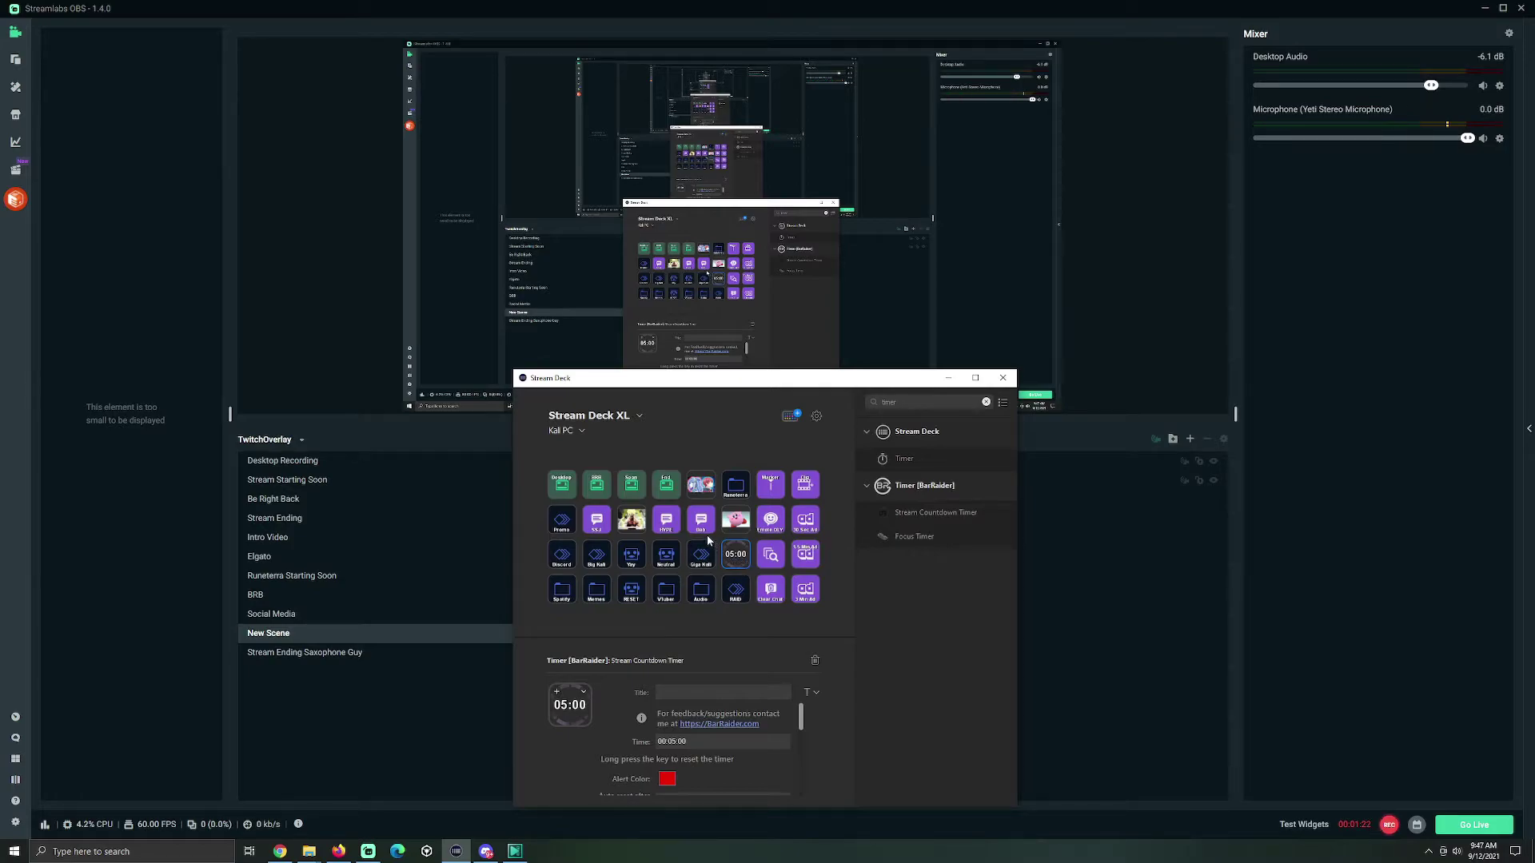
{"action": "left_click", "coordinate": [1159, 281]}
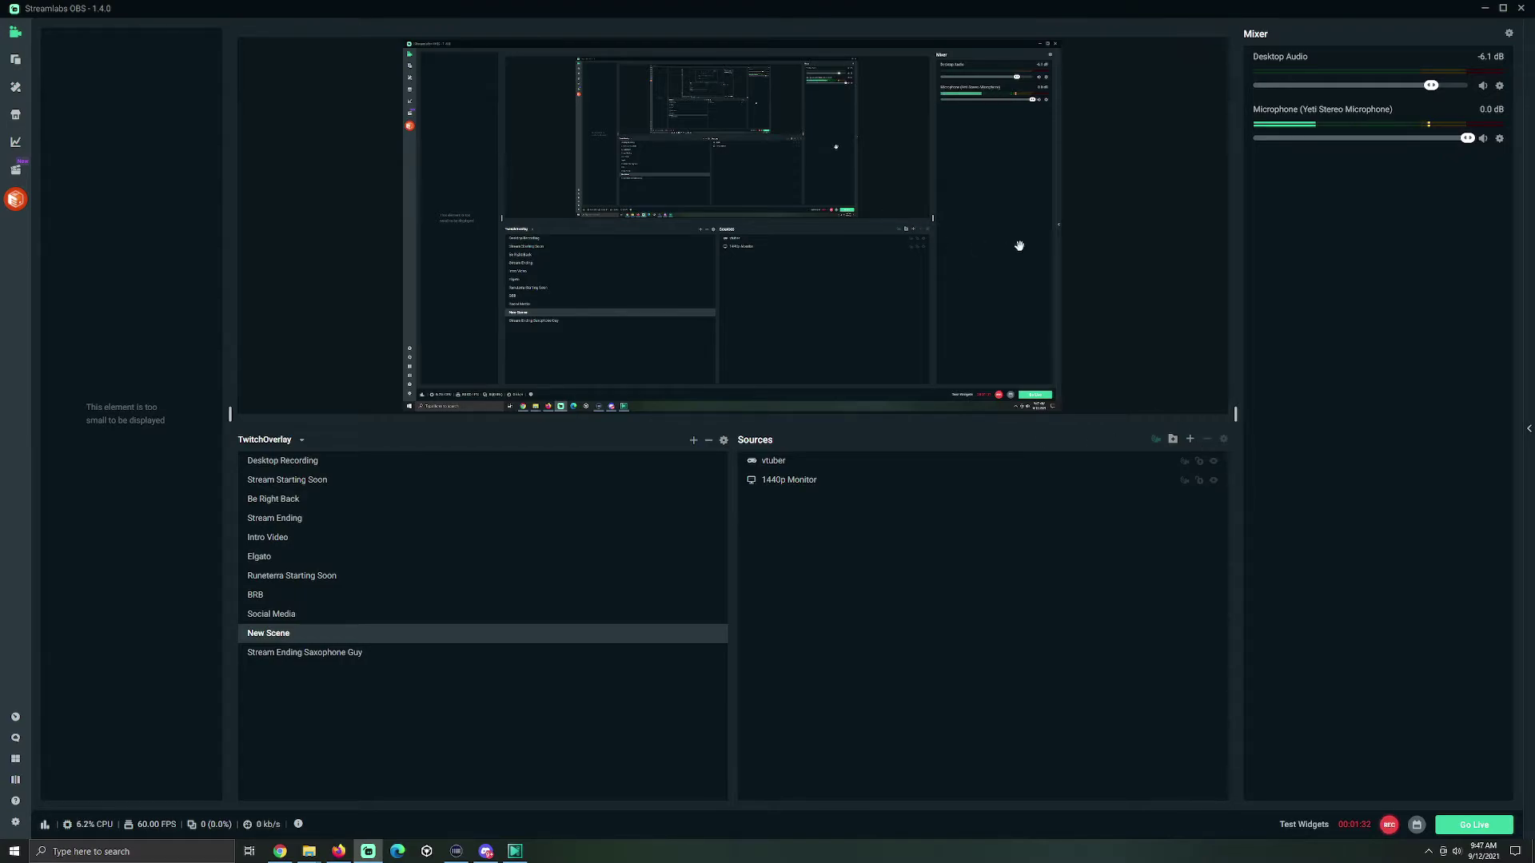
Add a new Text (GDI+) source named 'Timer' to New Scene.
{"action": "left_click", "coordinate": [1191, 440]}
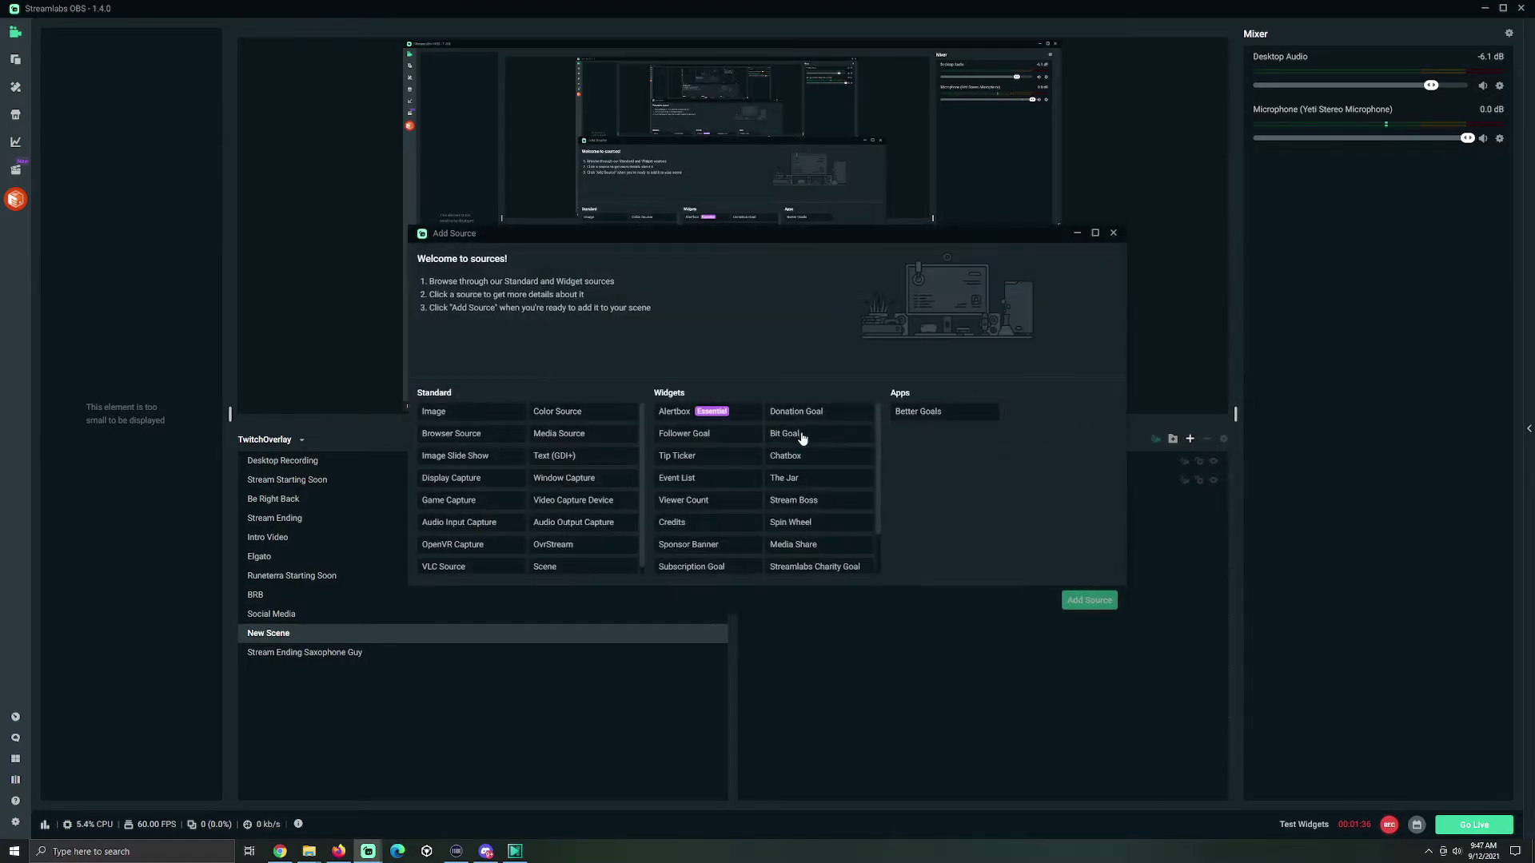
{"action": "left_click", "coordinate": [576, 461]}
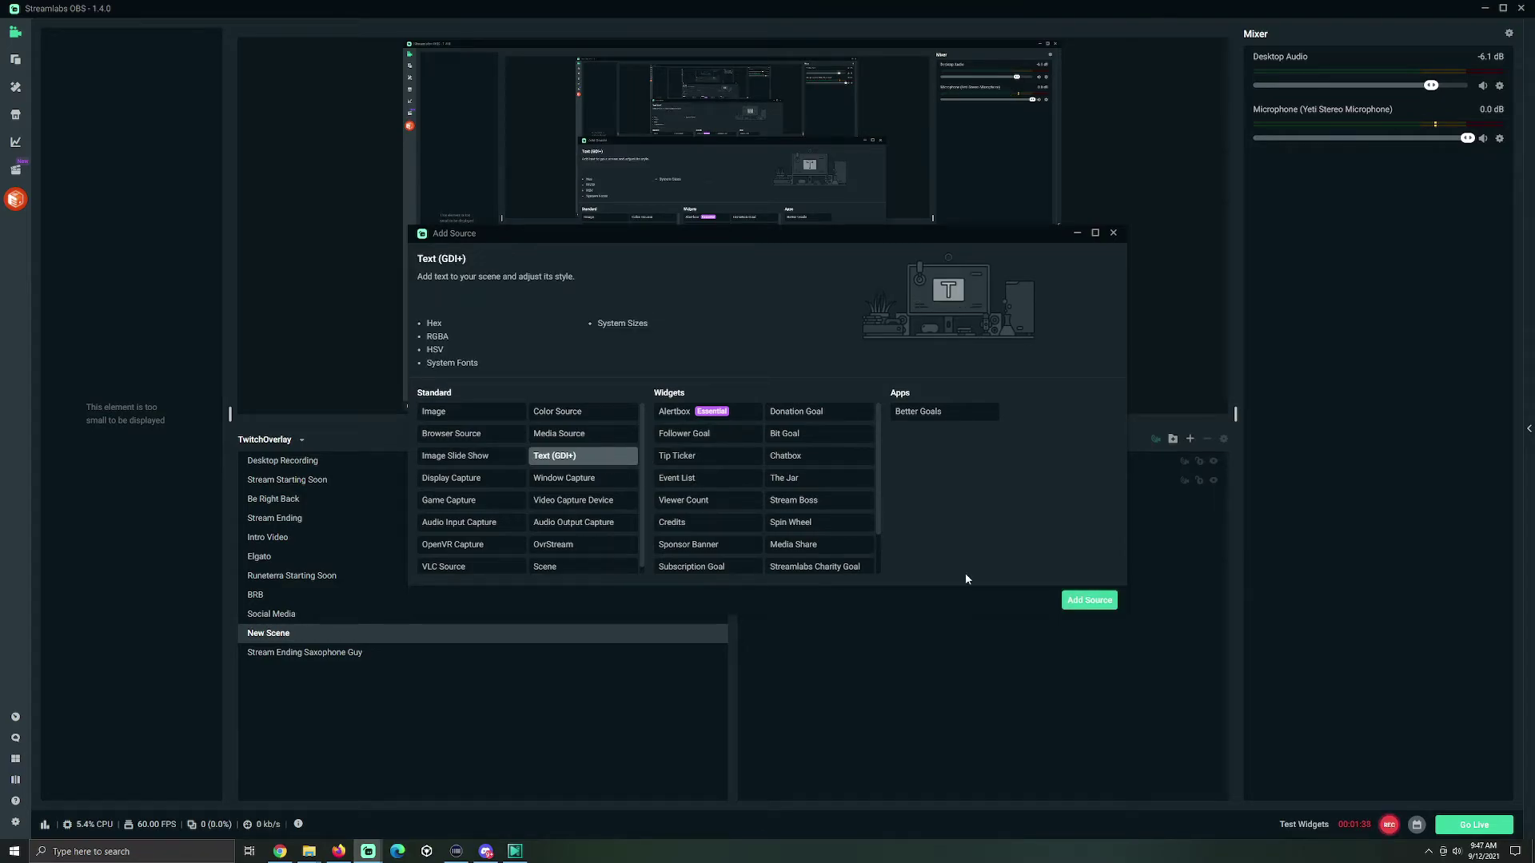
{"action": "left_click", "coordinate": [1088, 600]}
{"action": "left_click", "coordinate": [707, 500]}
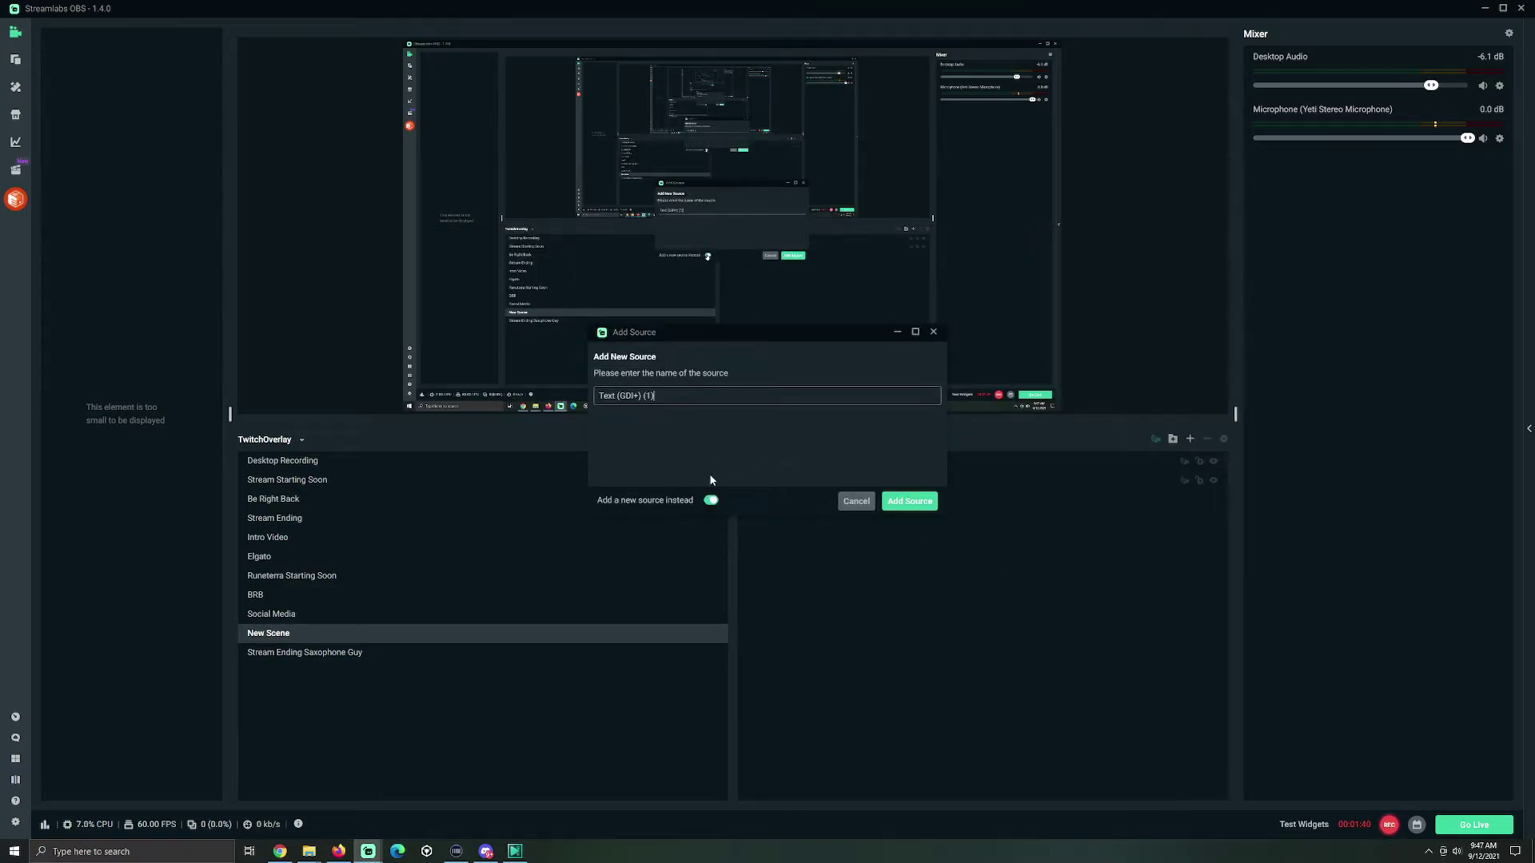
{"action": "key", "text": "ctrl+a"}
{"action": "type", "text": "Timer"}
{"action": "left_click", "coordinate": [909, 502]}
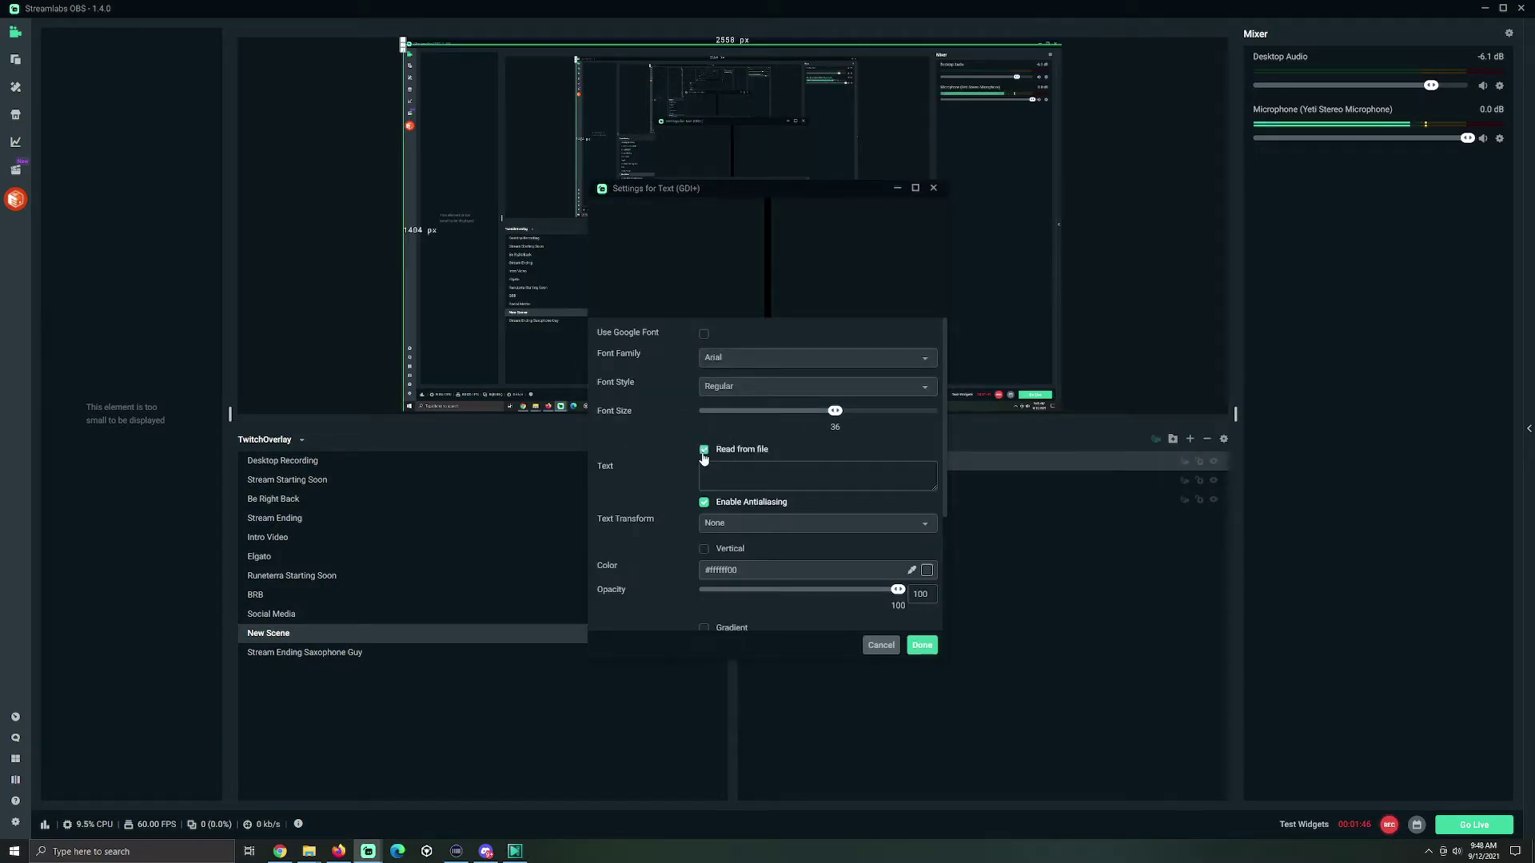
Make the Timer text read from D:\Kali\Stream Timer.txt.
{"action": "left_click", "coordinate": [920, 472]}
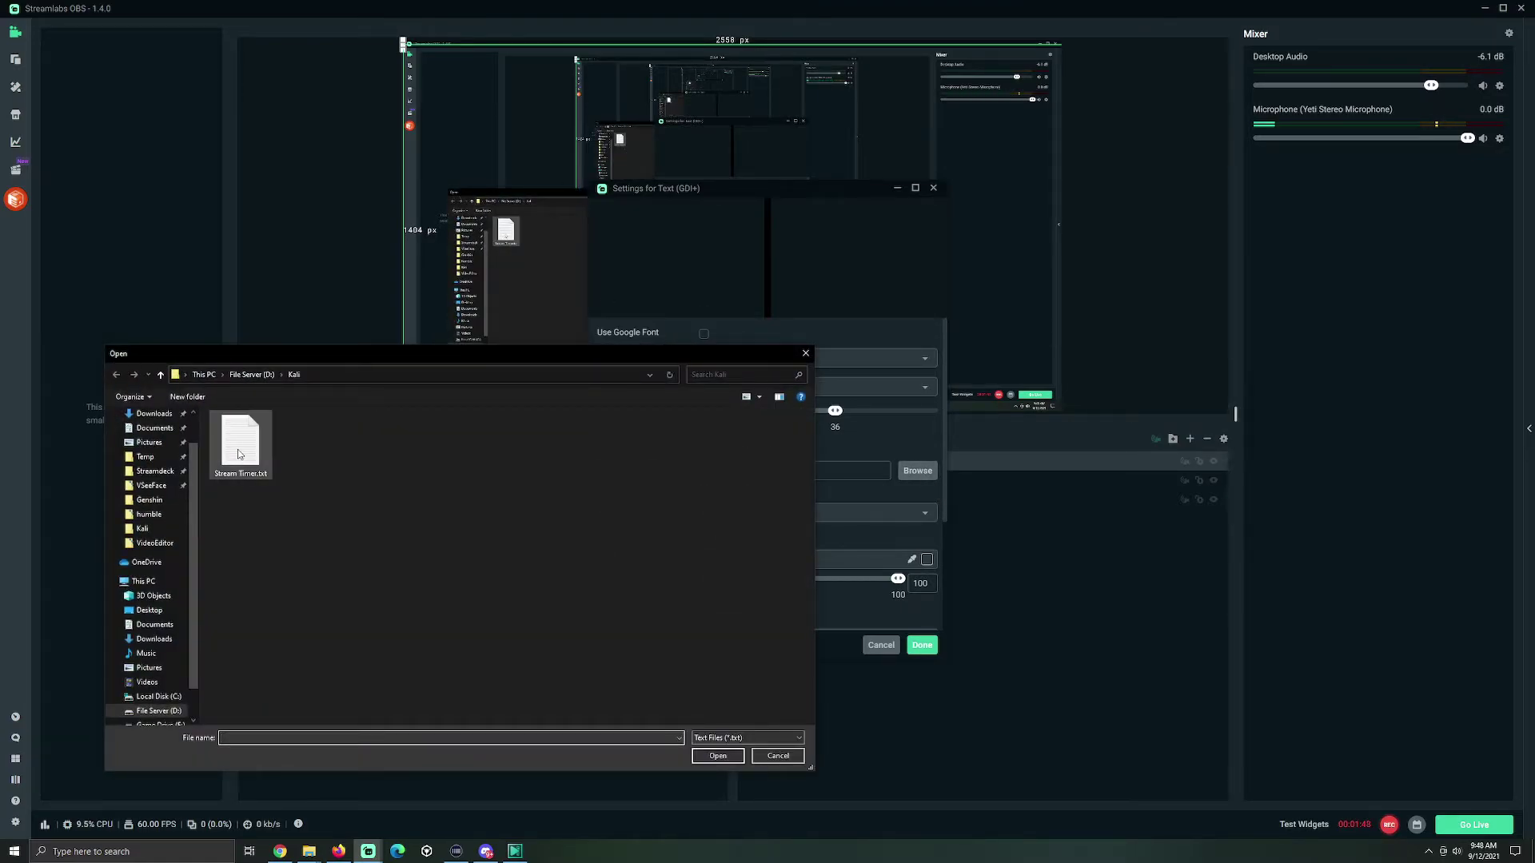
{"action": "left_click", "coordinate": [238, 454]}
{"action": "left_click", "coordinate": [709, 755]}
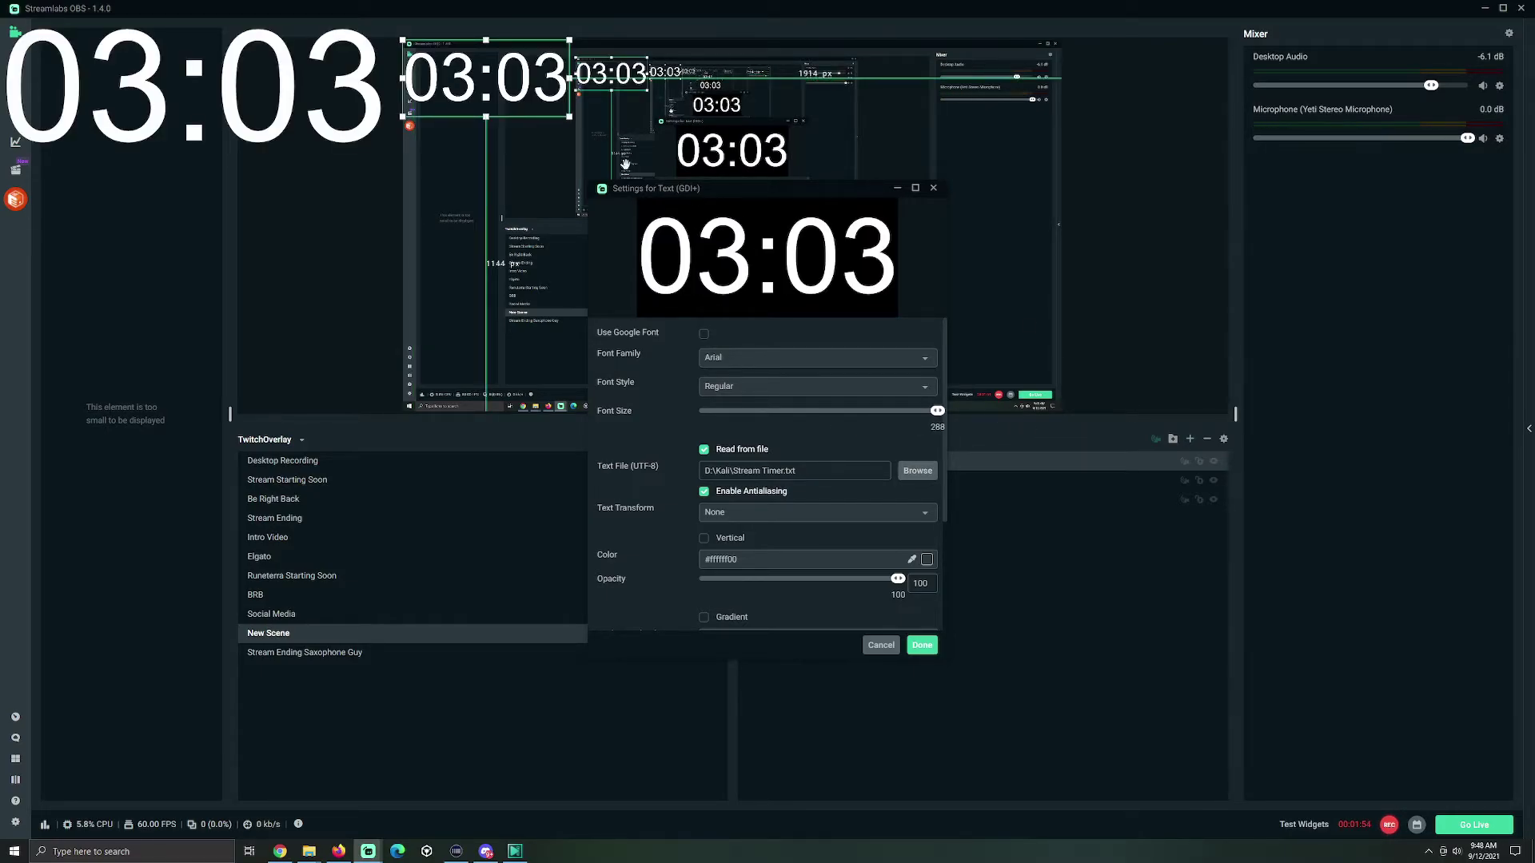
Keep Arial font and None text transform, and save the Timer text settings.
{"action": "left_click", "coordinate": [733, 361]}
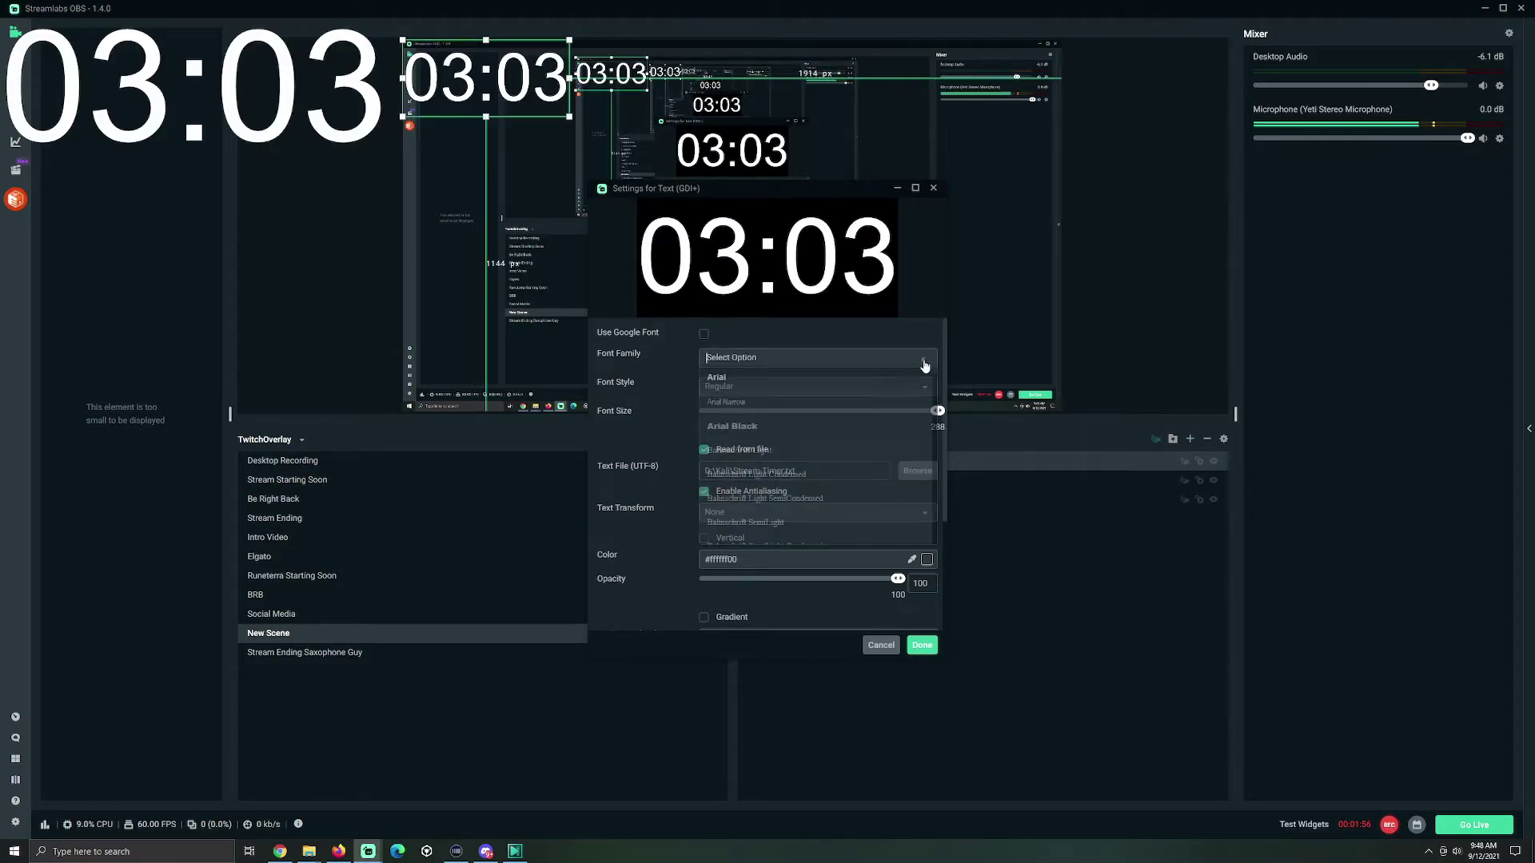
{"action": "scroll", "coordinate": [787, 496], "scroll_direction": "down", "scroll_amount": 20}
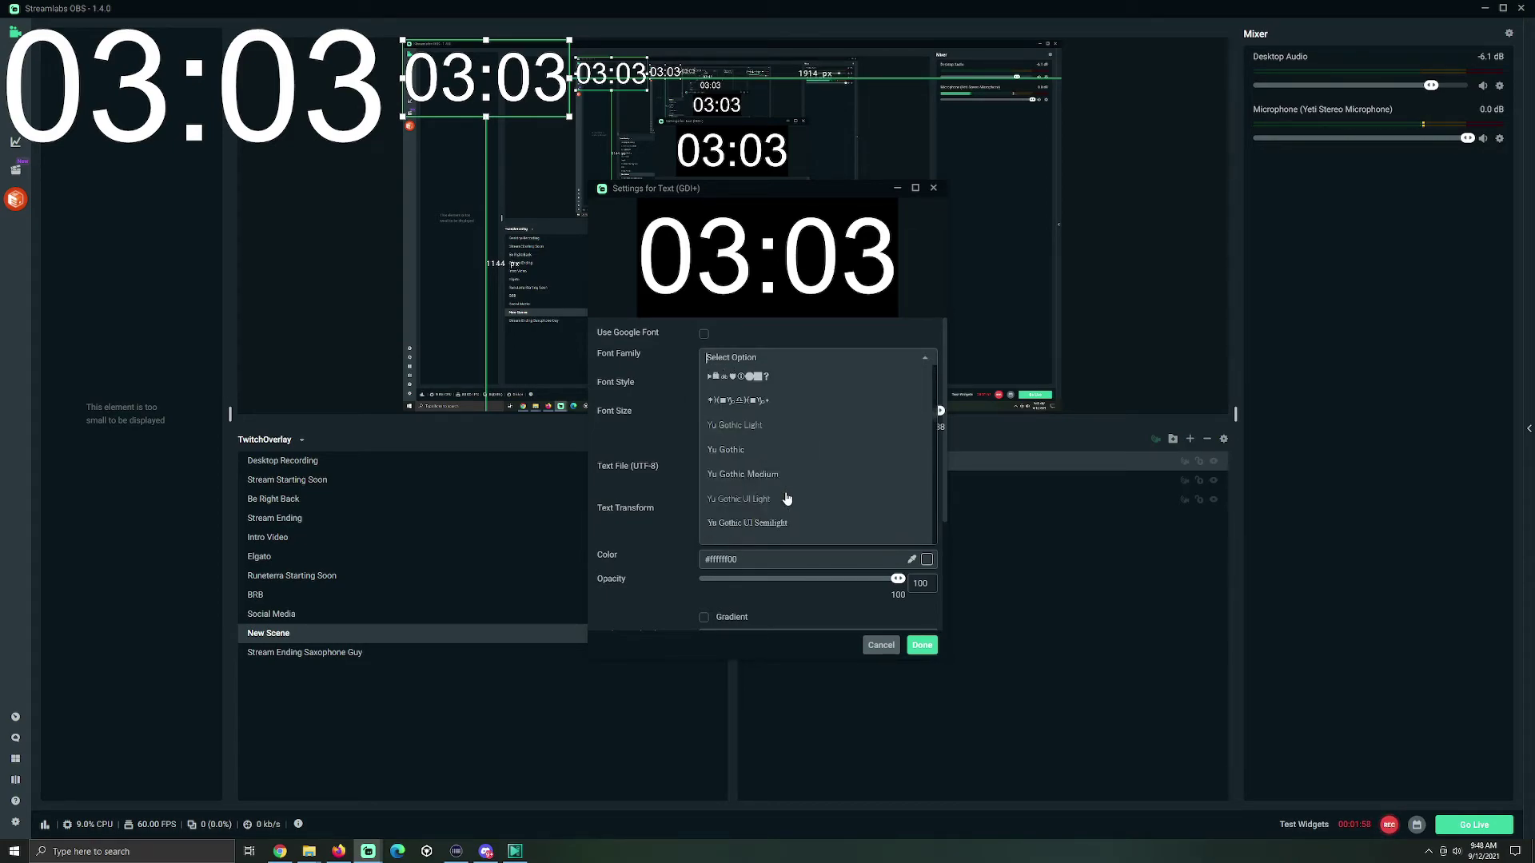
{"action": "scroll", "coordinate": [787, 497], "scroll_direction": "down", "scroll_amount": 15}
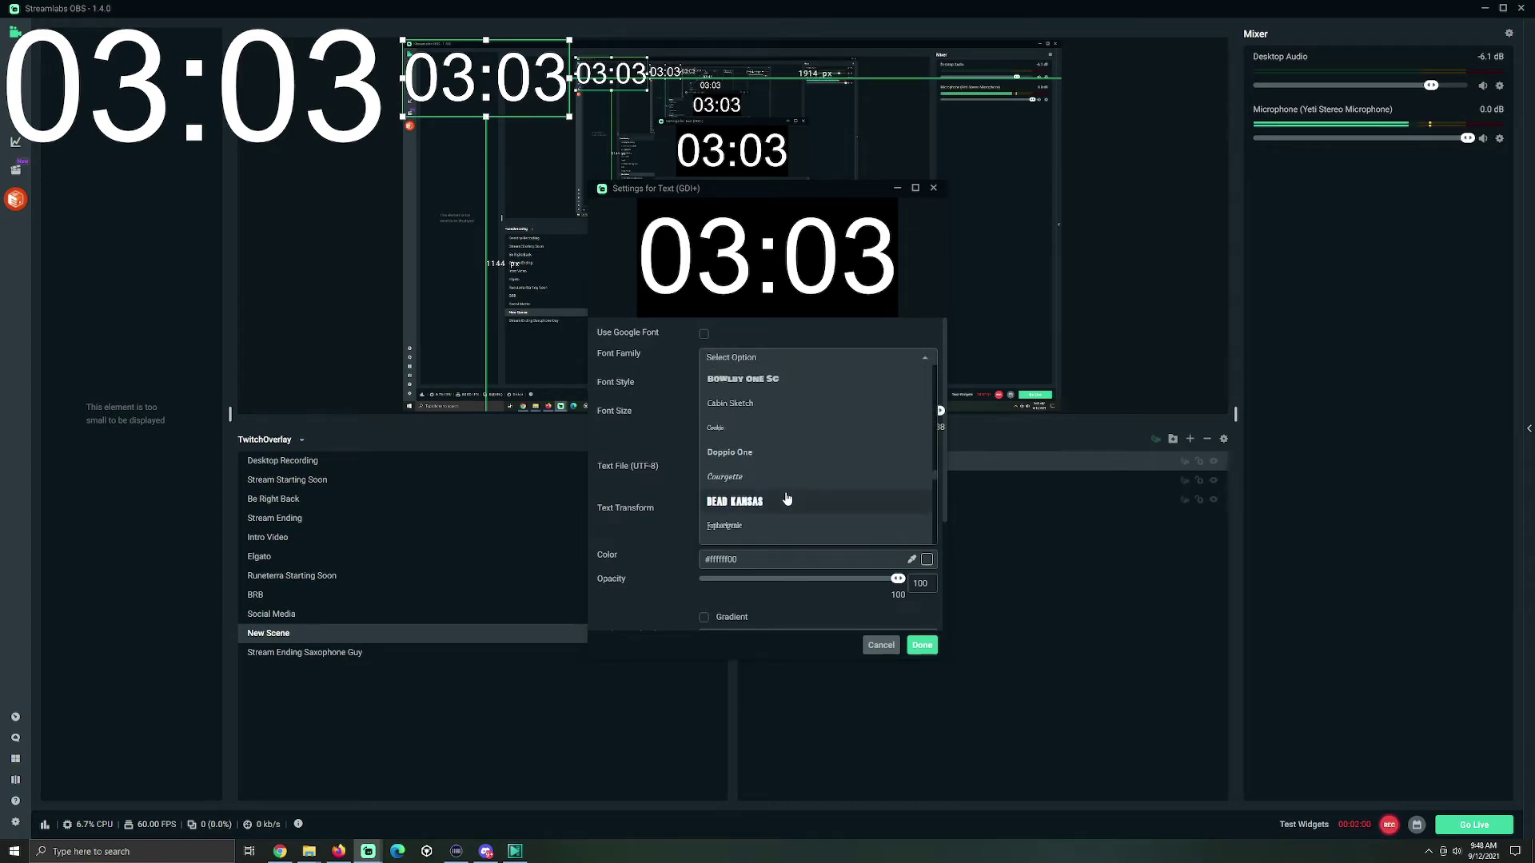
{"action": "scroll", "coordinate": [787, 499], "scroll_direction": "down", "scroll_amount": 5}
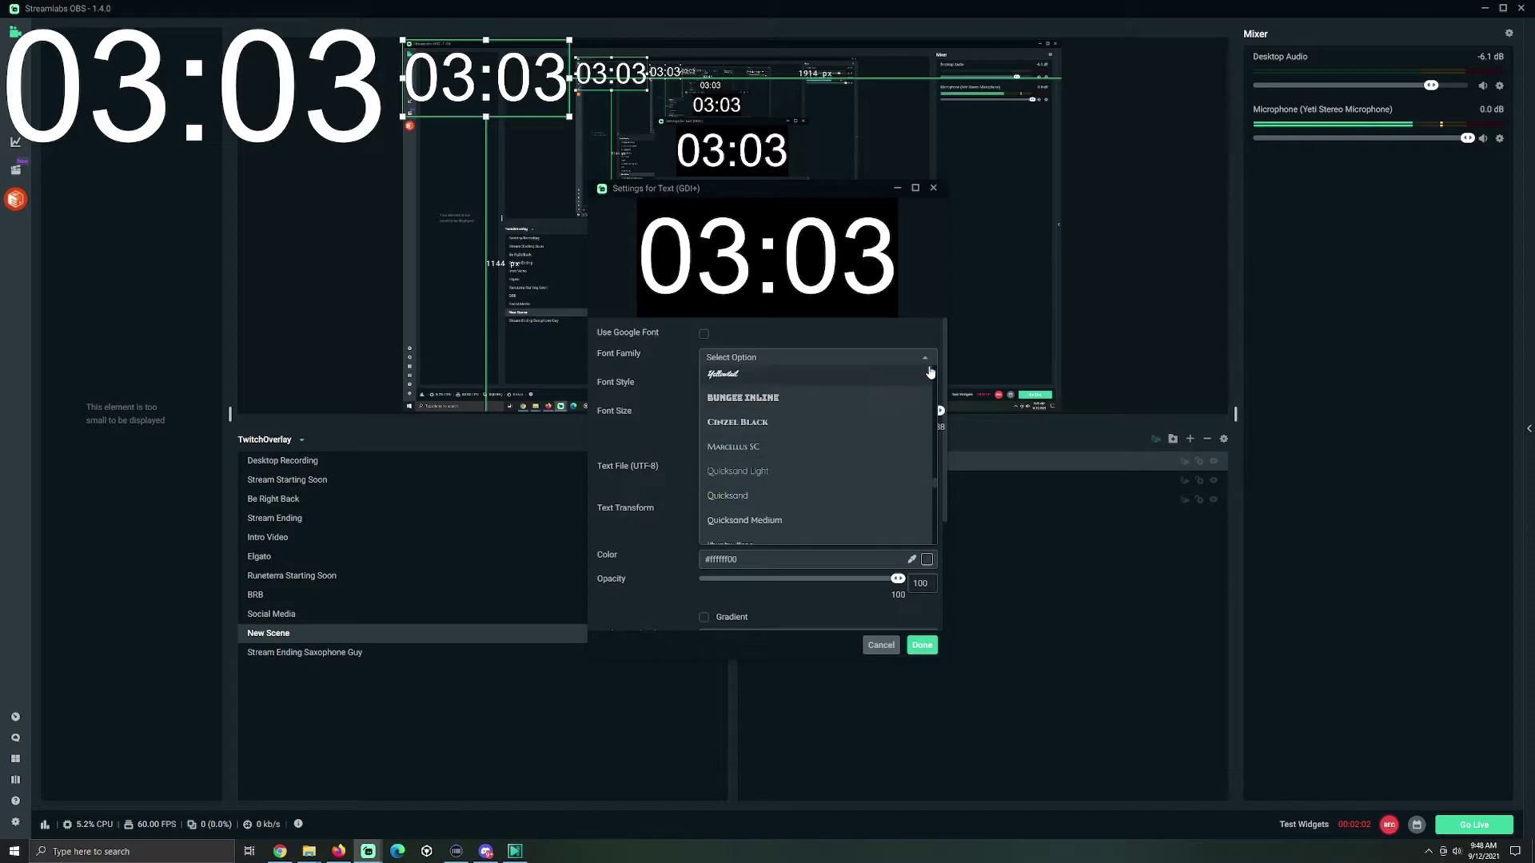
{"action": "left_click", "coordinate": [934, 340]}
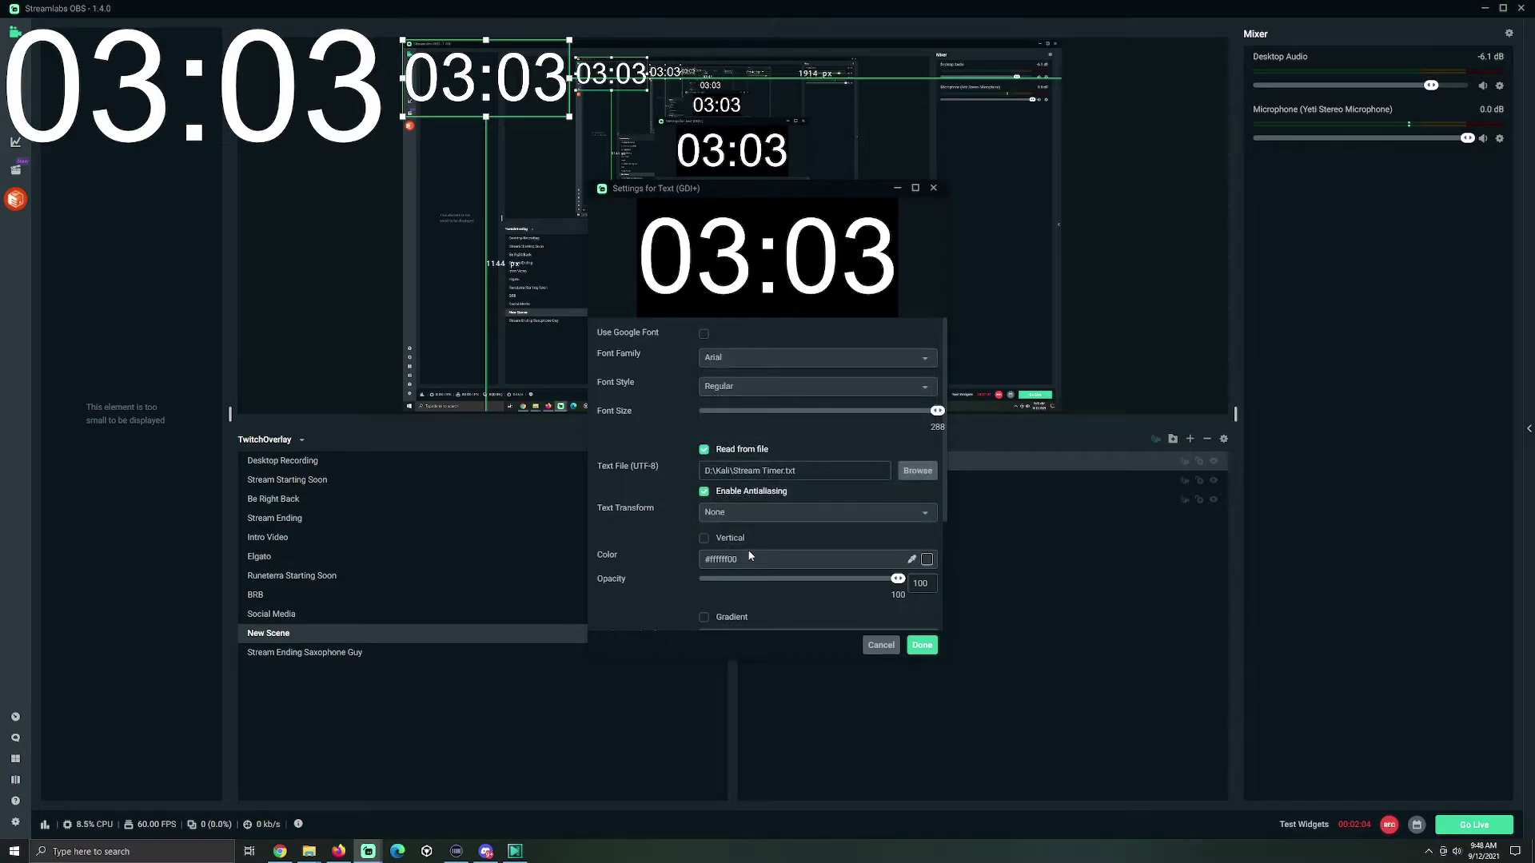
{"action": "left_click", "coordinate": [794, 514]}
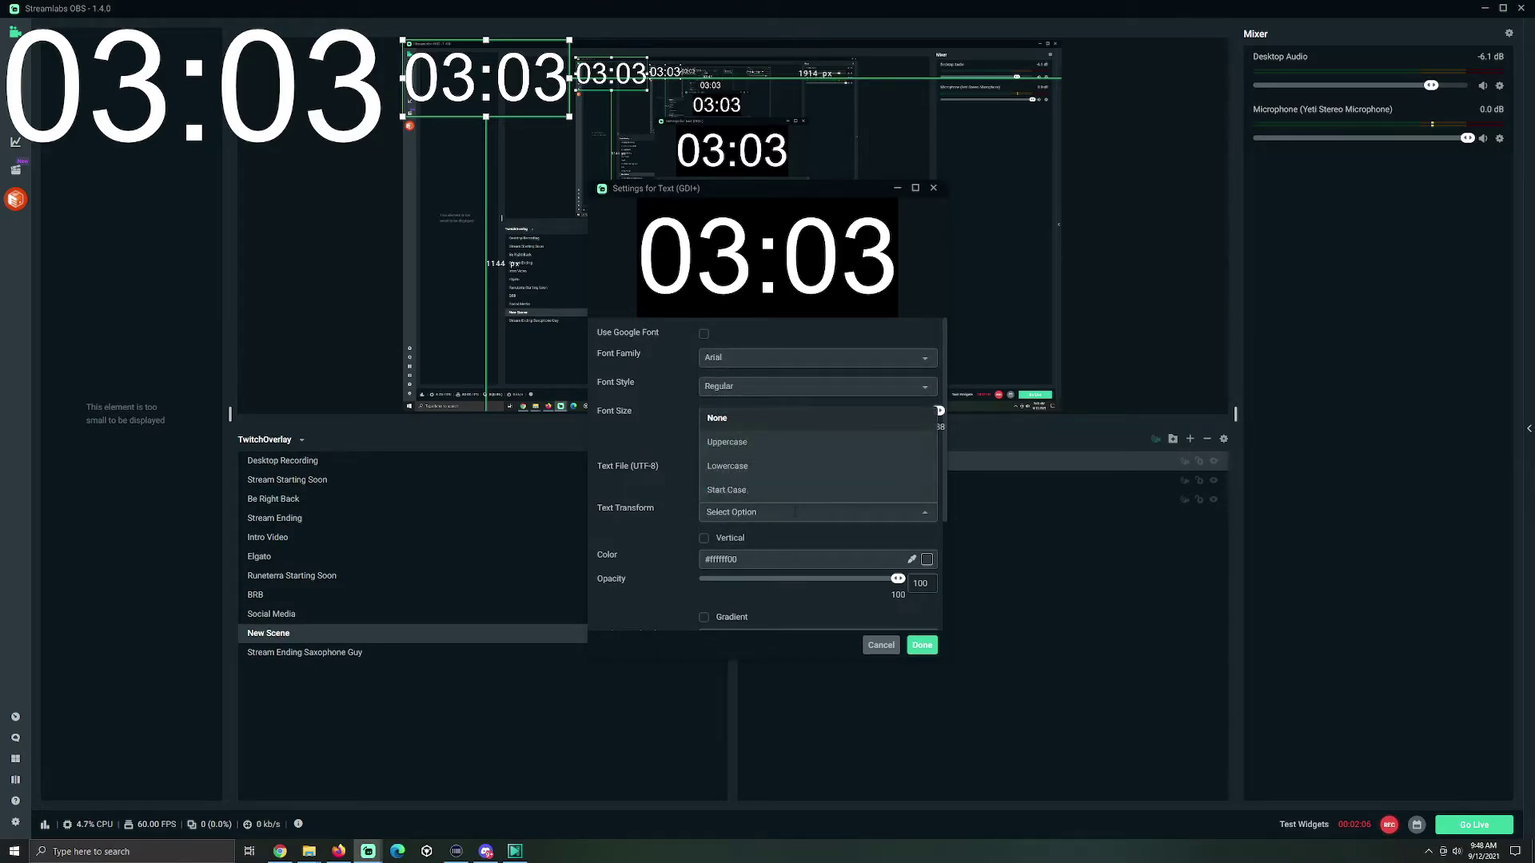
{"action": "left_click", "coordinate": [675, 512]}
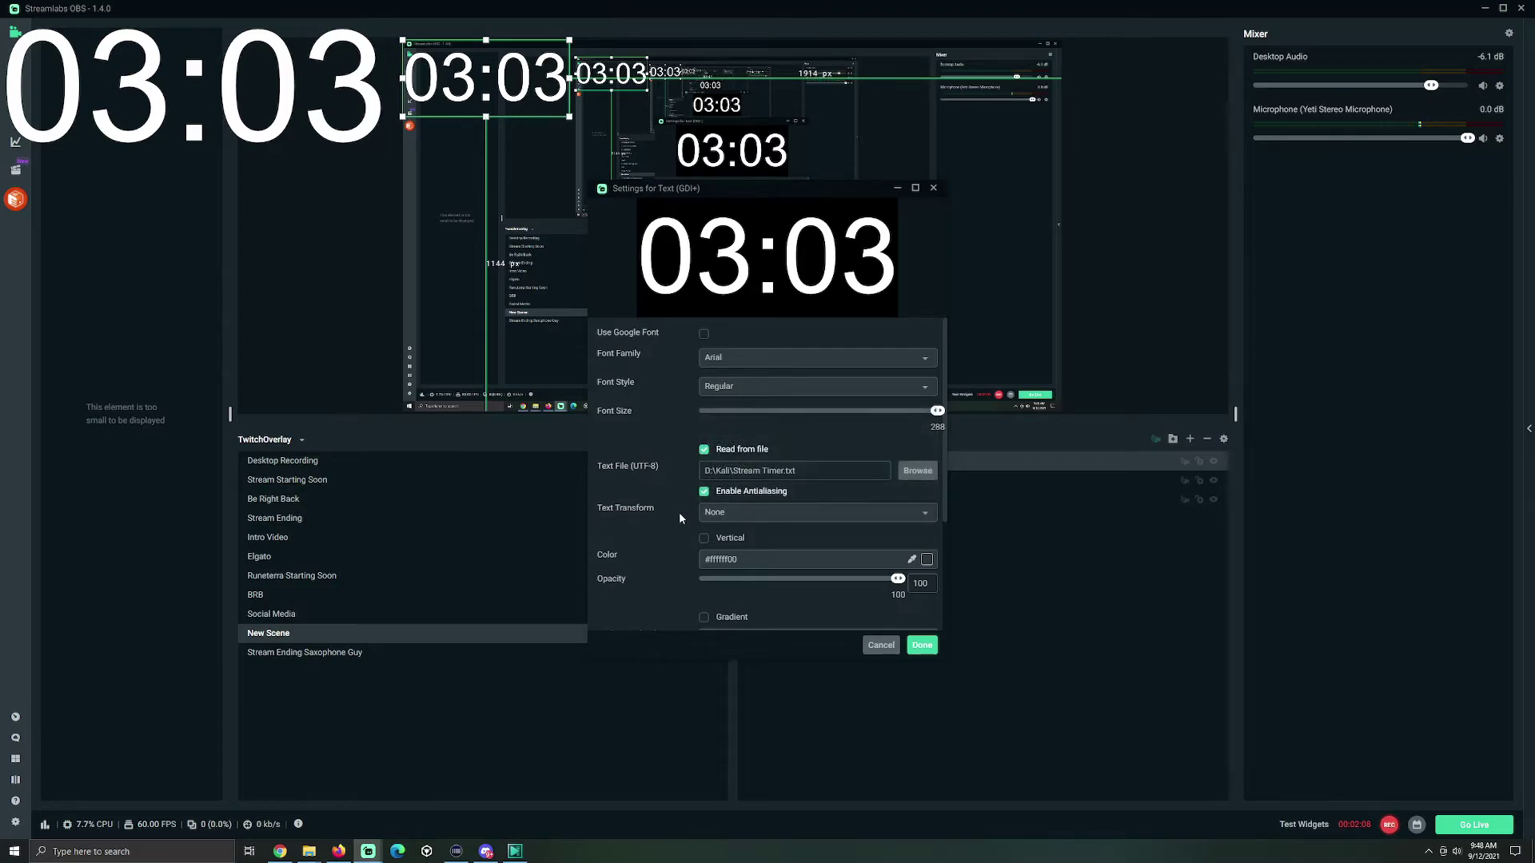
{"action": "left_click", "coordinate": [922, 645]}
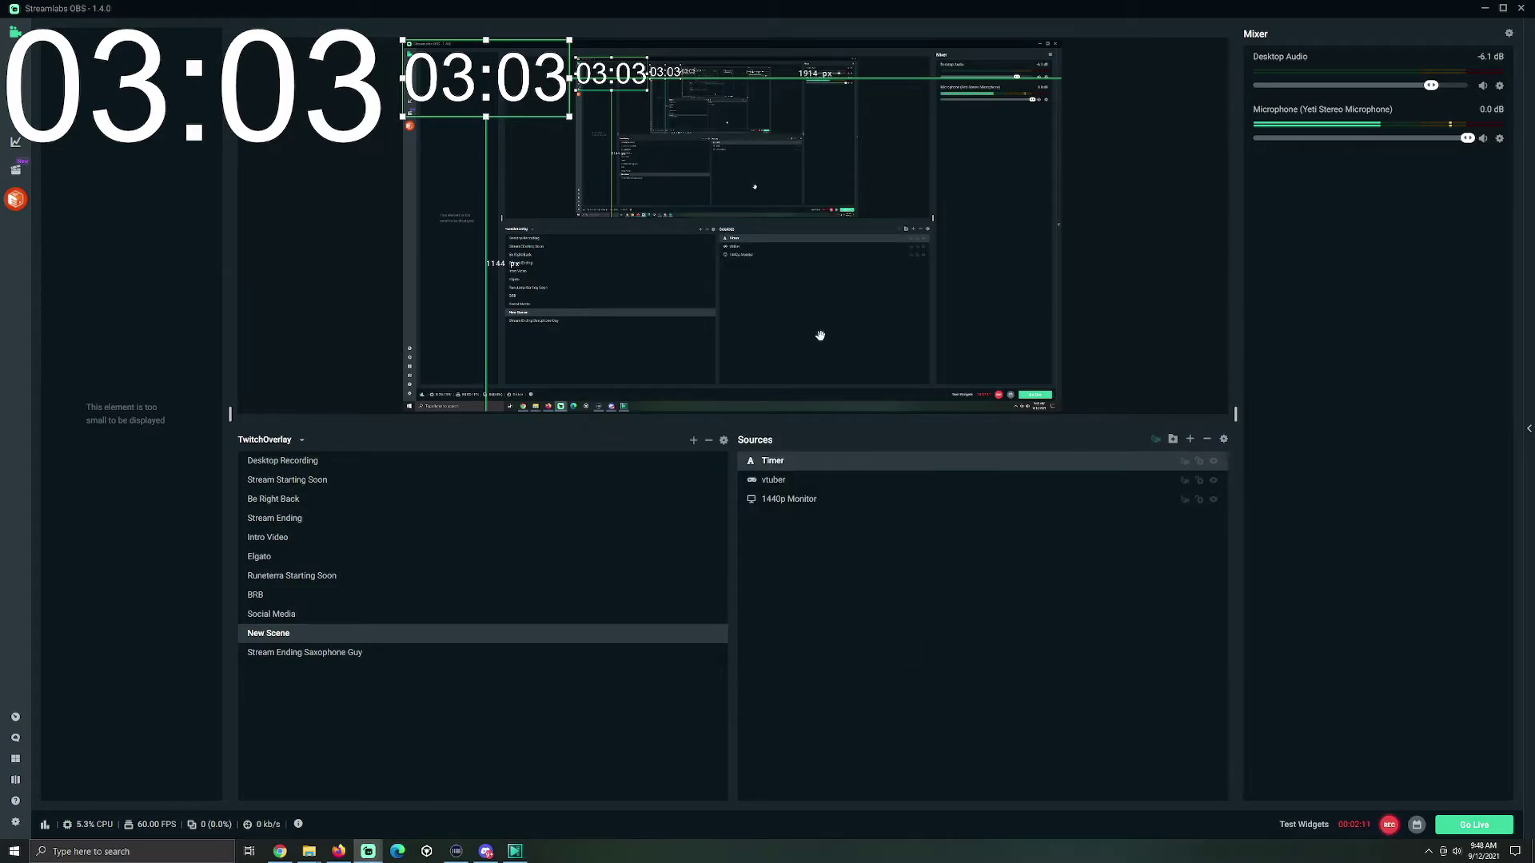
Move the Timer text to the preview centre and apply Transform > Center Horizontal.
{"action": "left_click_drag", "start_coordinate": [488, 94], "coordinate": [736, 297]}
{"action": "right_click", "coordinate": [736, 297]}
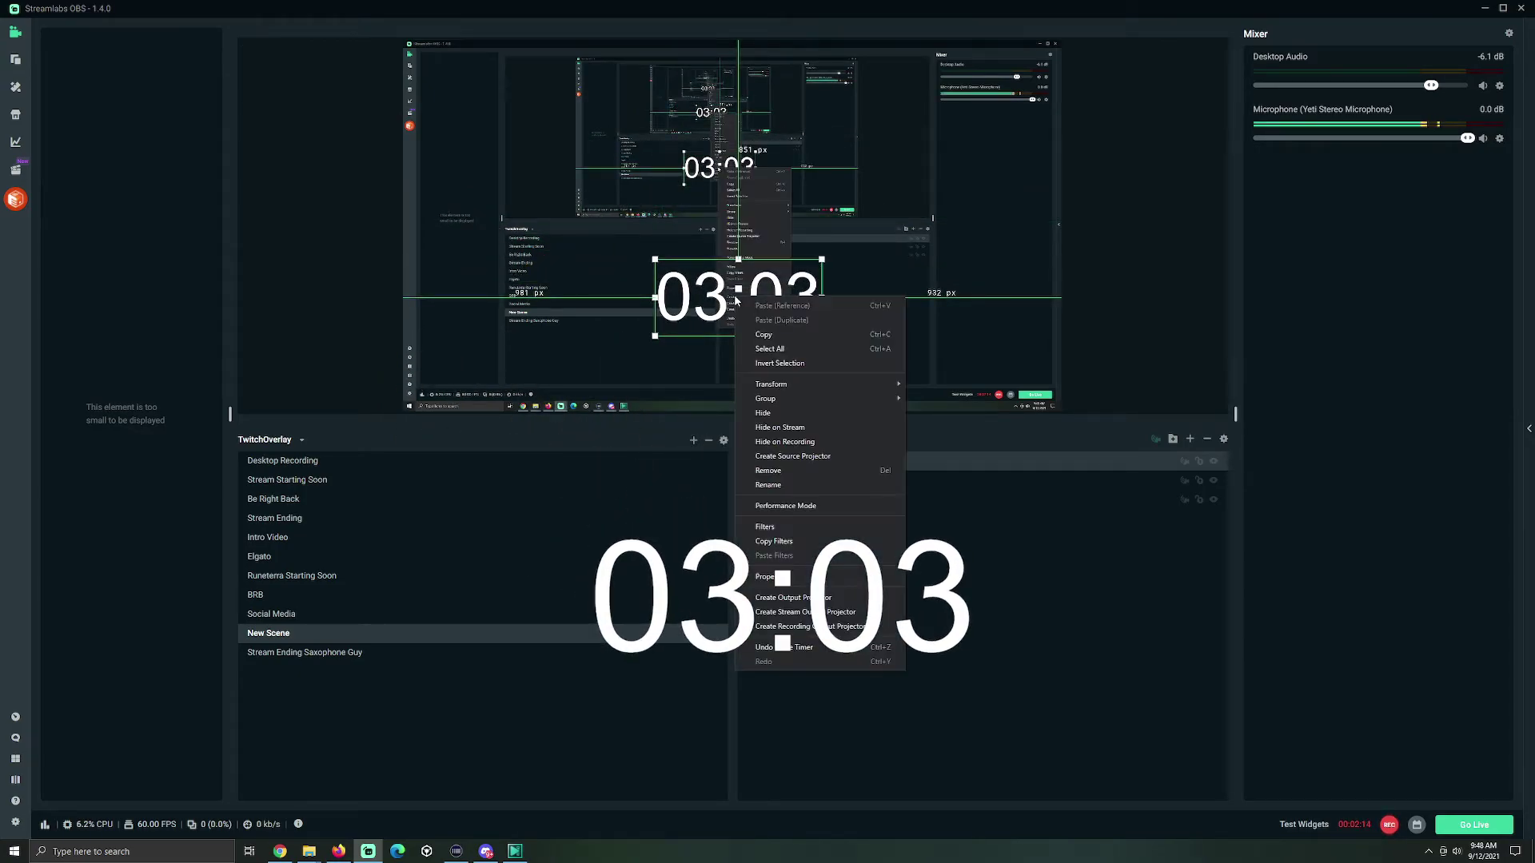
{"action": "mouse_move", "coordinate": [791, 388]}
{"action": "left_click", "coordinate": [962, 470]}
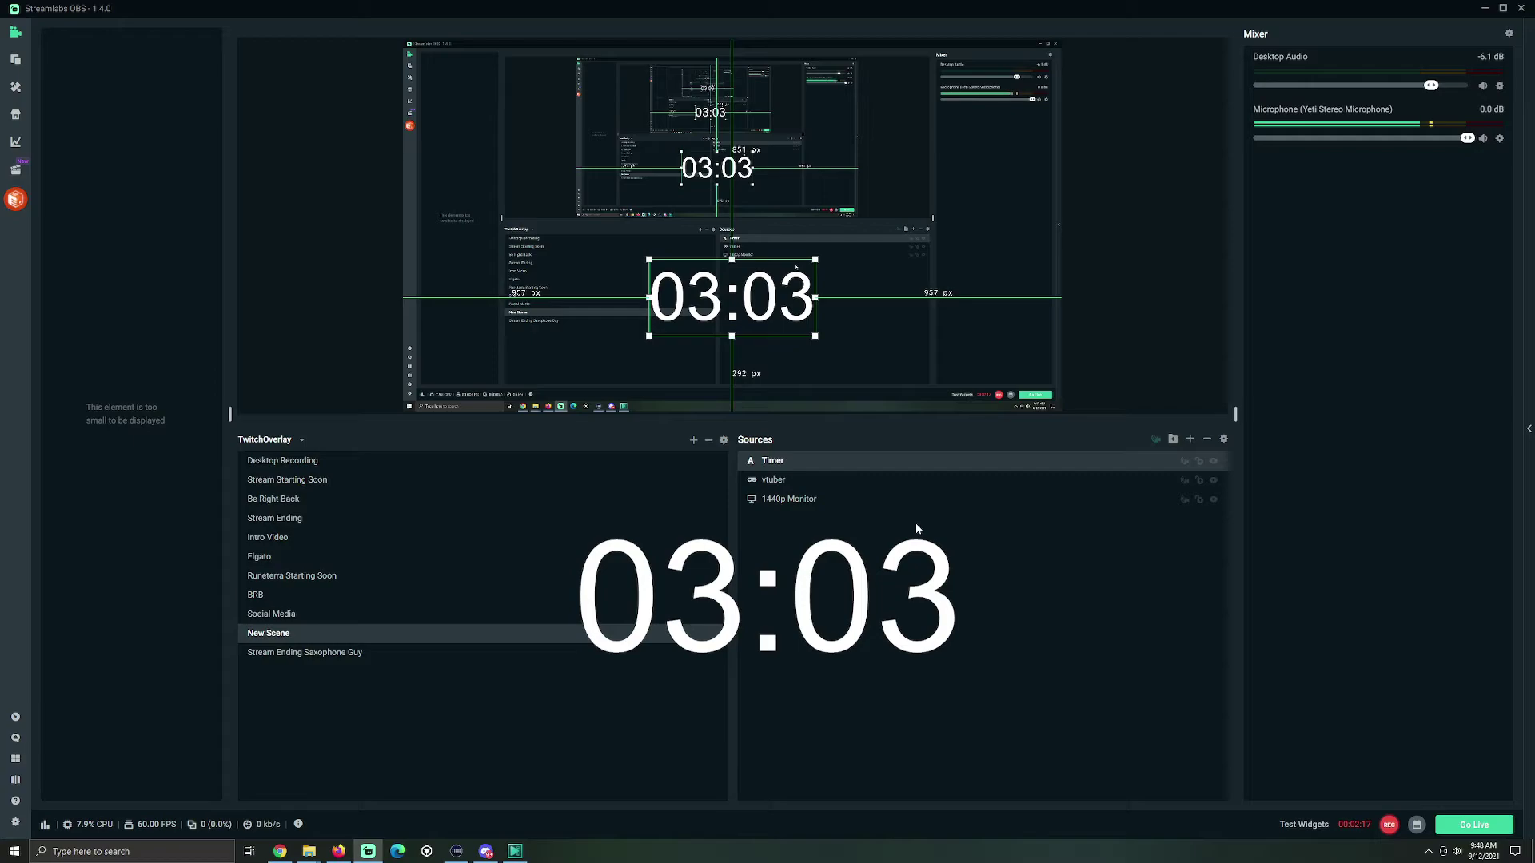
{"action": "left_click", "coordinate": [1167, 376]}
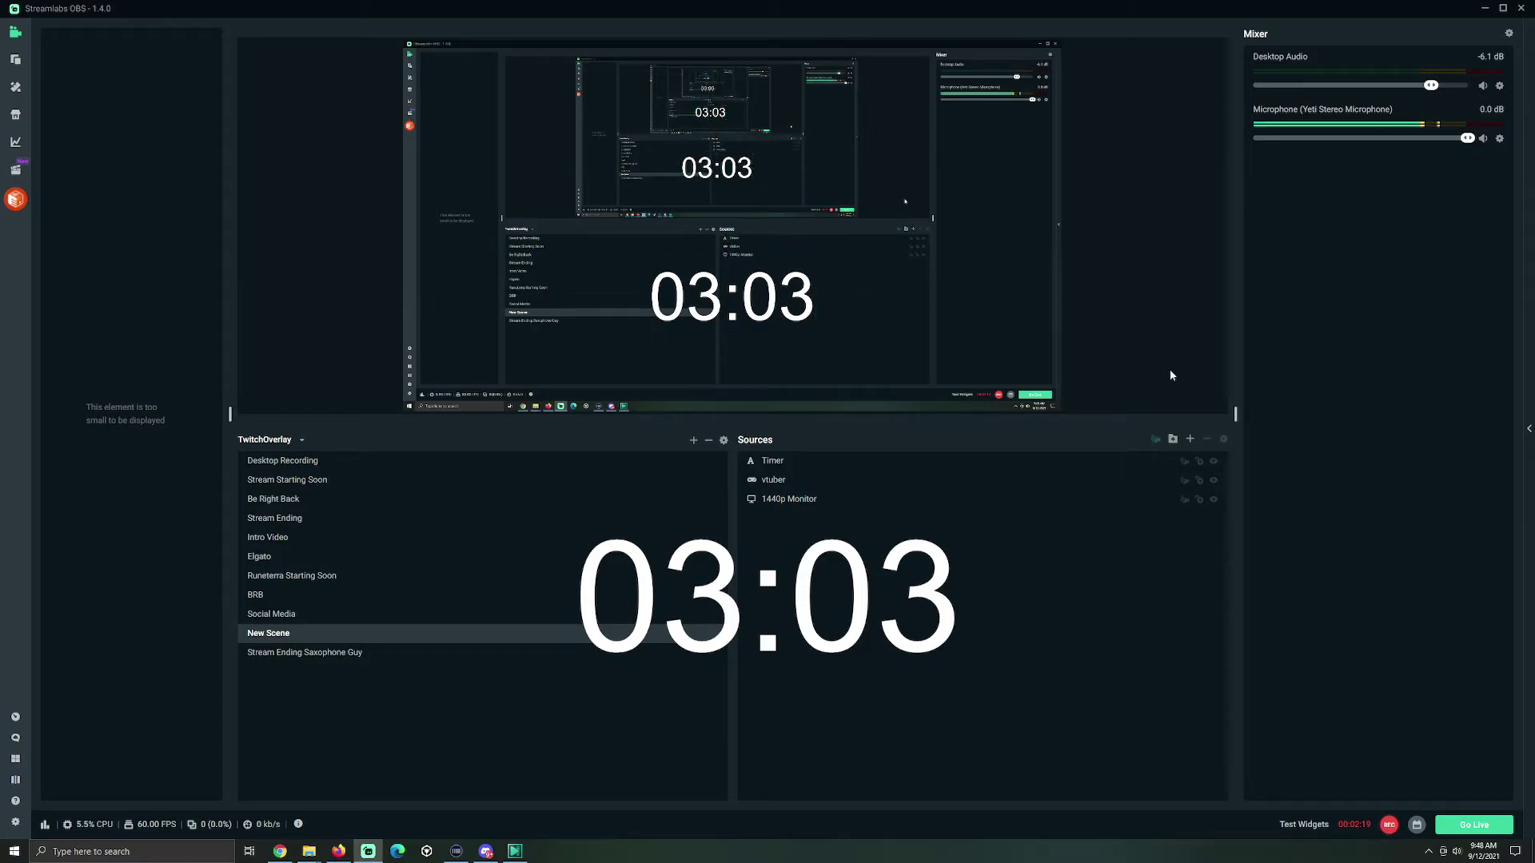